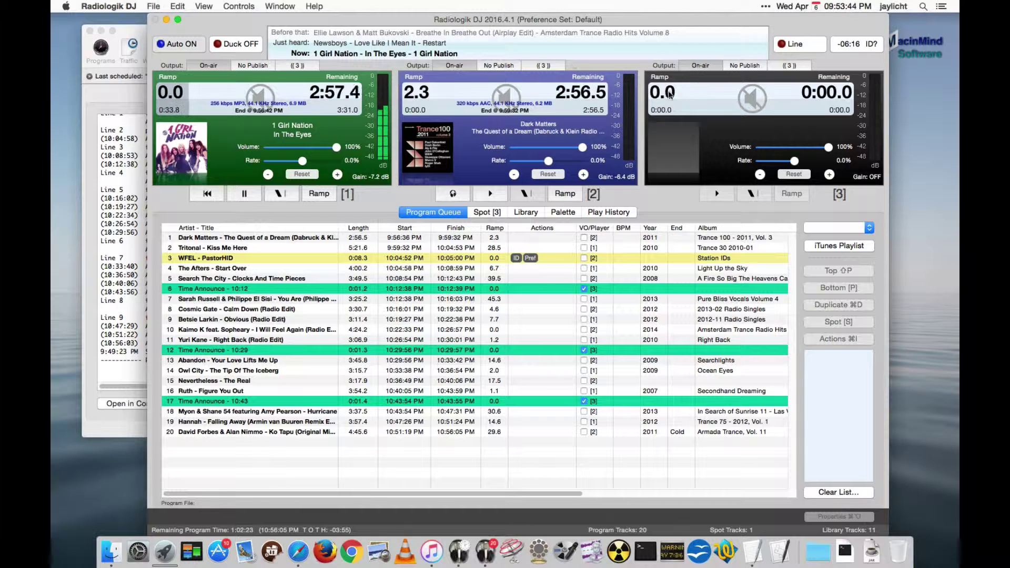
Step: Add a tenth line to the Hourly program's script using pick with fallback 'a then h off'
{"action": "left_click", "coordinate": [459, 549]}
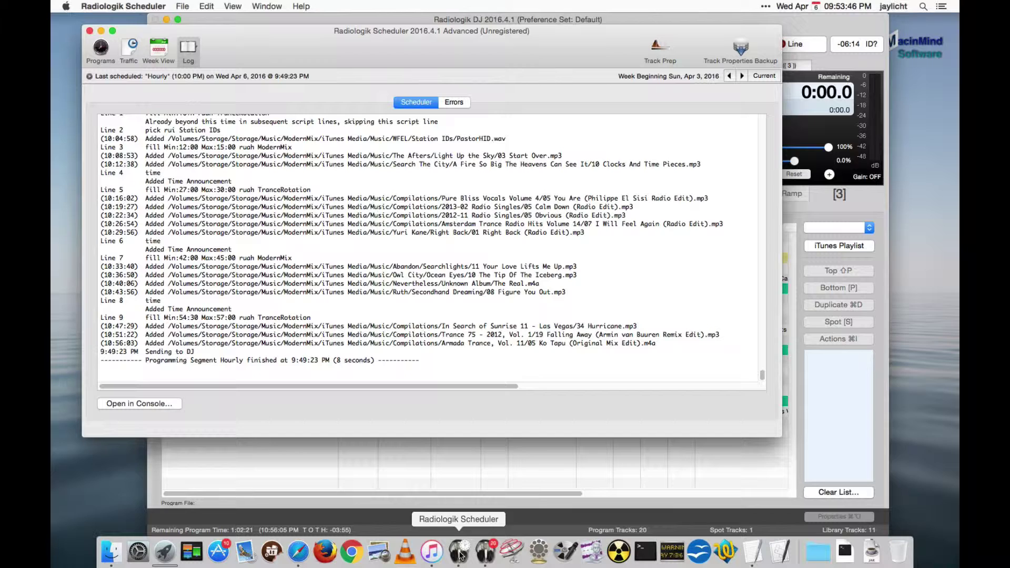
{"action": "left_click", "coordinate": [107, 49]}
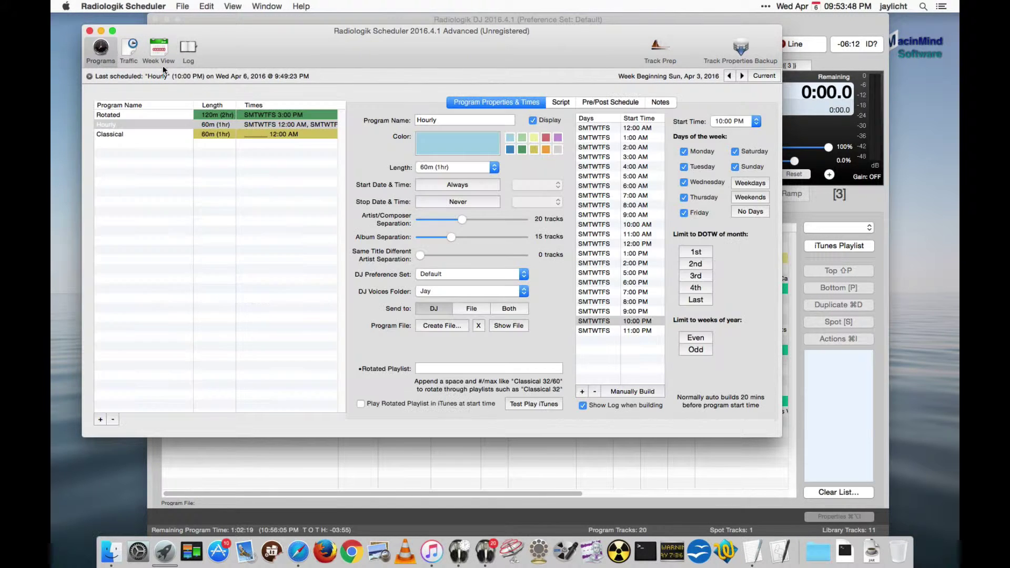
{"action": "left_click", "coordinate": [560, 102]}
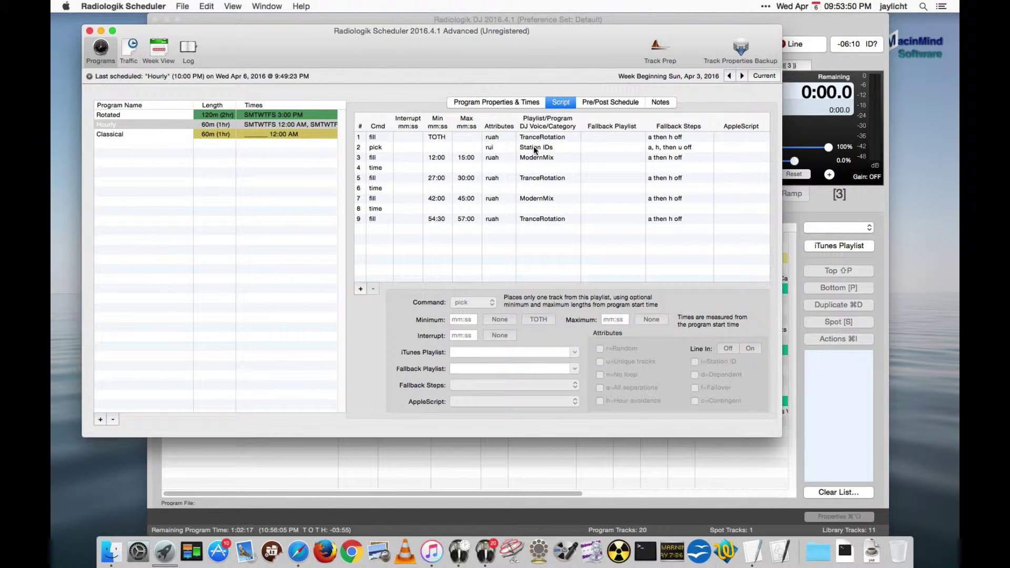
{"action": "left_click", "coordinate": [361, 288]}
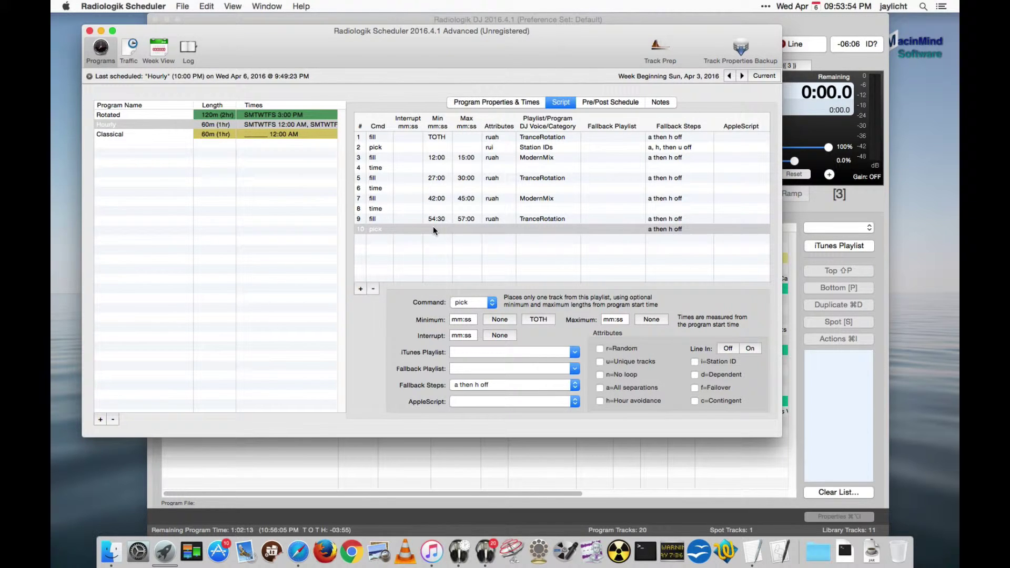
{"action": "left_click", "coordinate": [305, 5]}
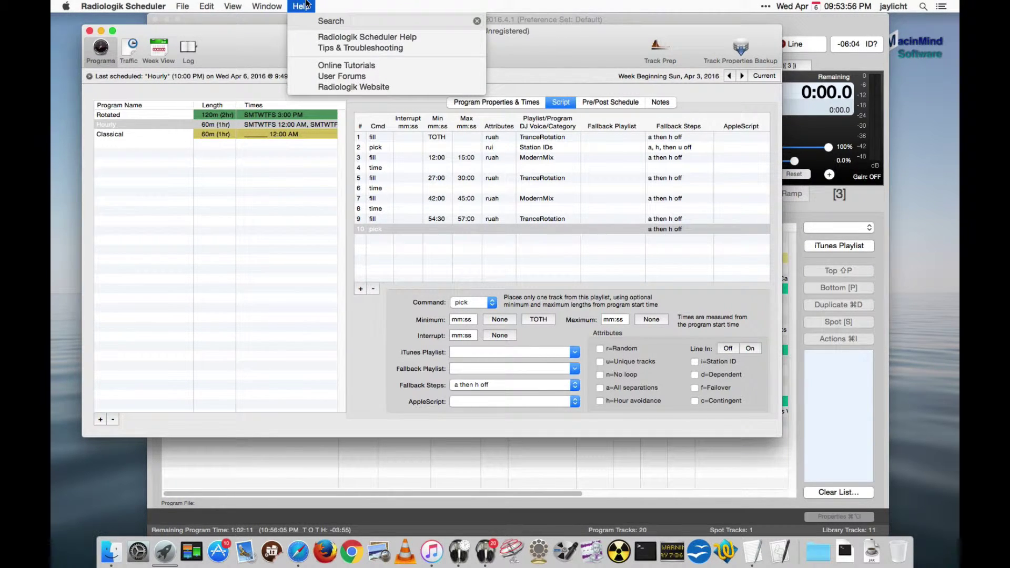
{"action": "left_click", "coordinate": [350, 35]}
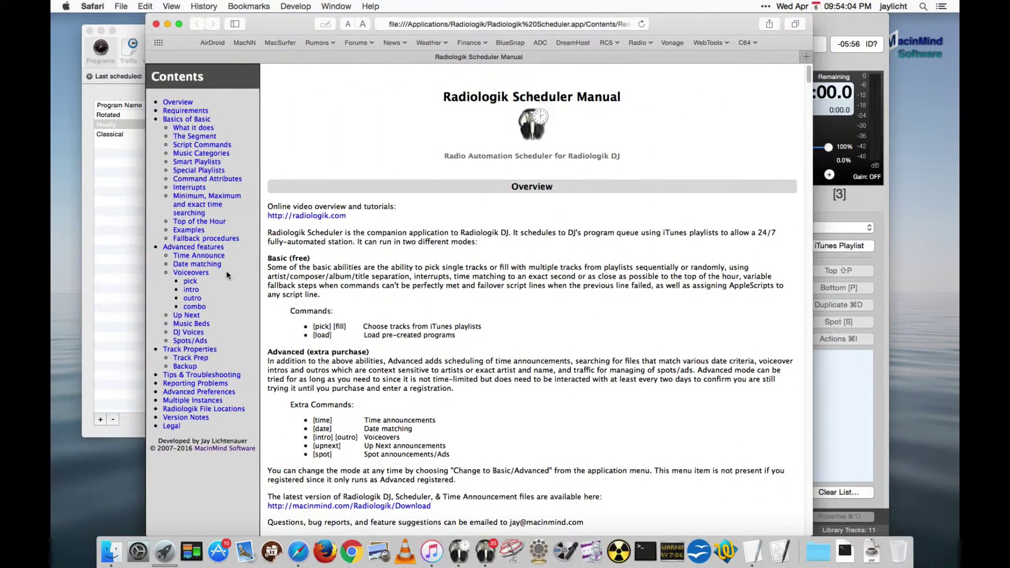
{"action": "left_click", "coordinate": [190, 273]}
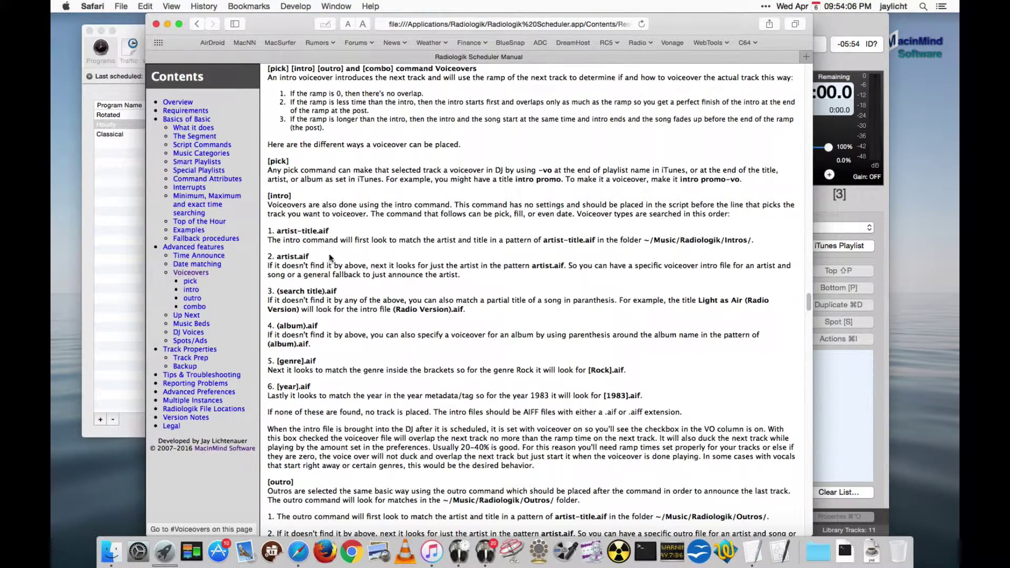
{"action": "left_click_drag", "start_coordinate": [269, 234], "coordinate": [356, 387]}
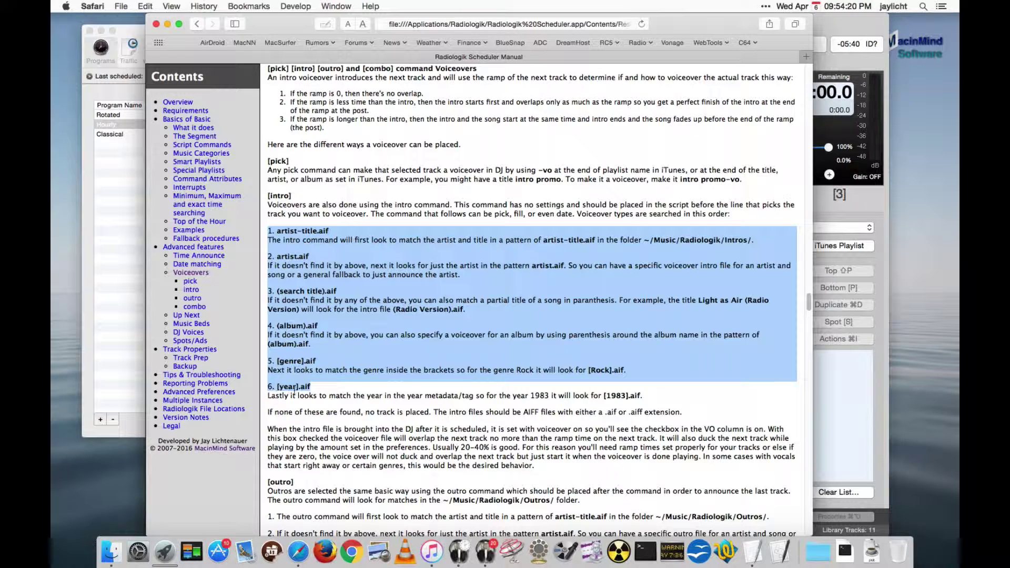
Step: Close the manual and reveal the Radiologik folder in Finder from the scheduler
{"action": "left_click", "coordinate": [155, 24]}
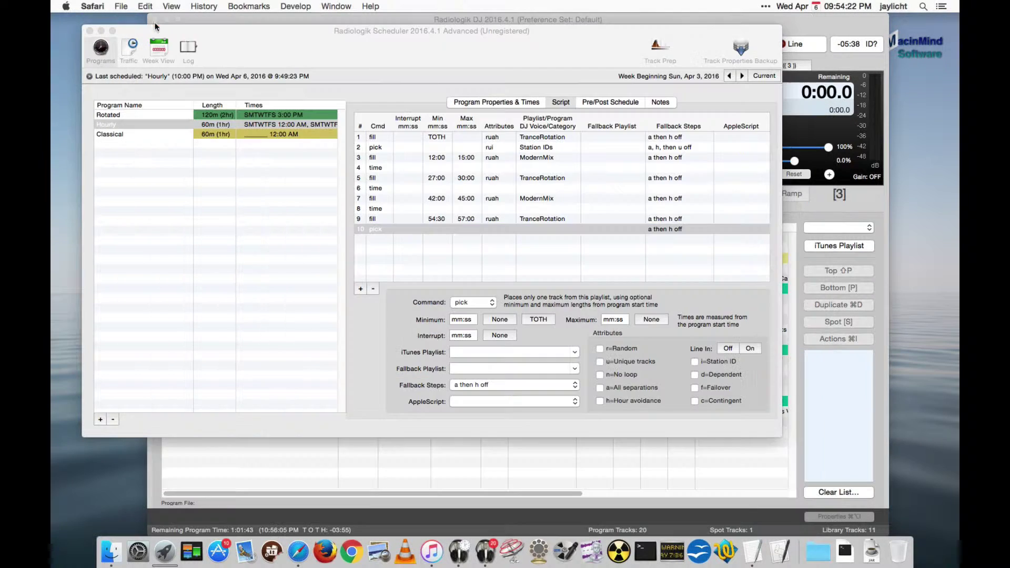
{"action": "left_click", "coordinate": [269, 46]}
{"action": "left_click", "coordinate": [182, 6]}
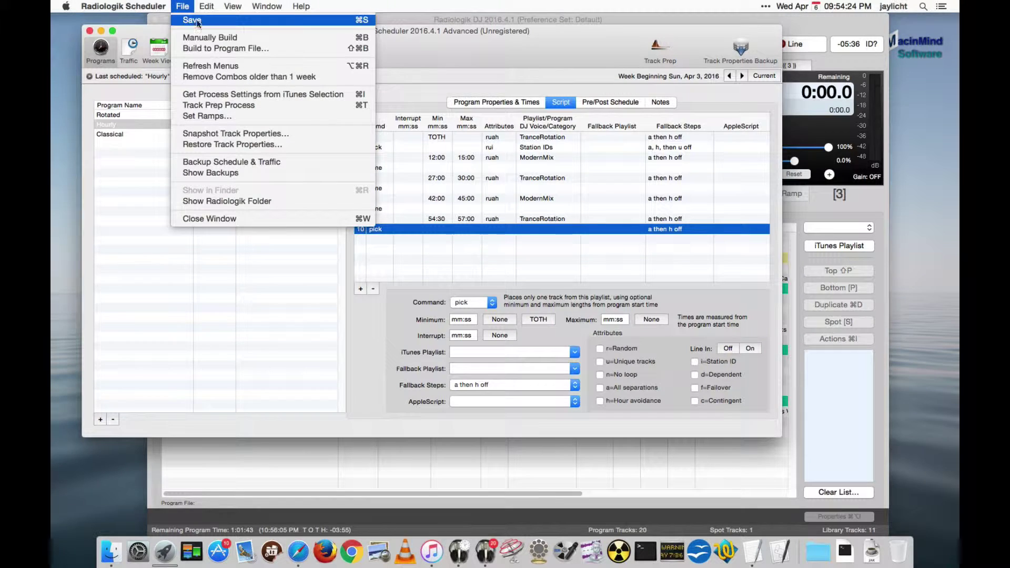
{"action": "left_click", "coordinate": [250, 200]}
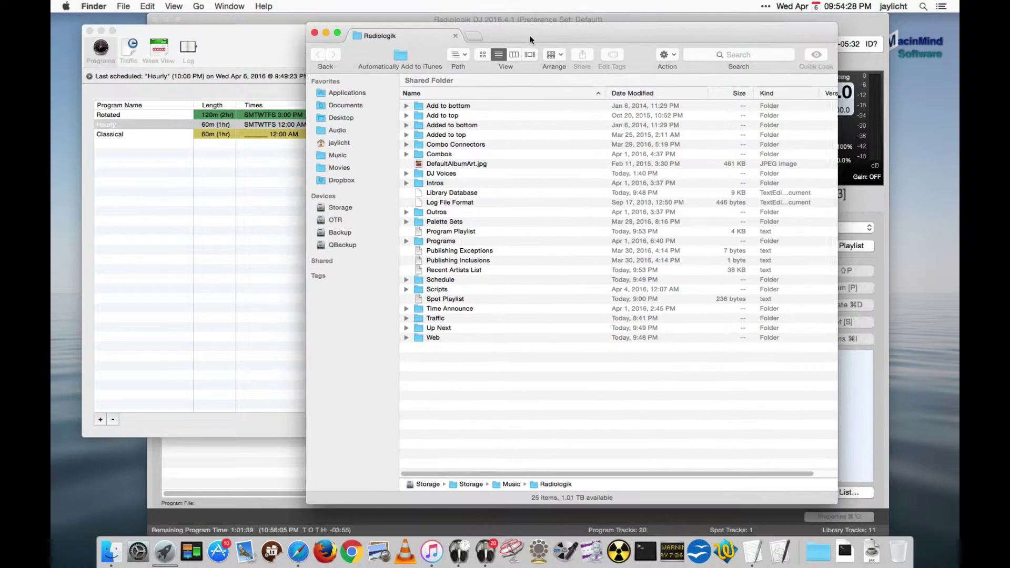
Step: Open DJ Voices > Jay's Intros and expand its Genre and Years subfolders
{"action": "double_click", "coordinate": [445, 172]}
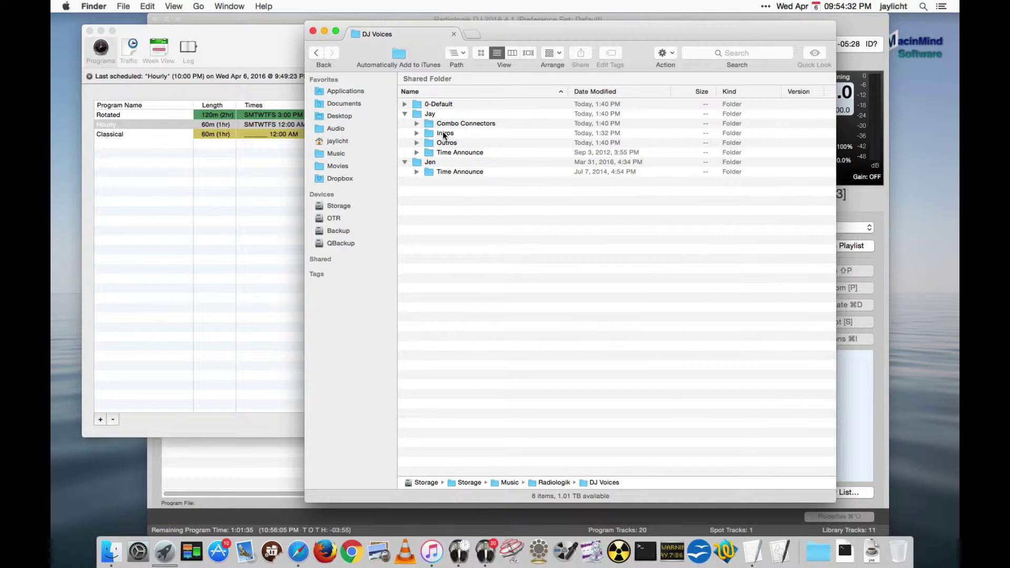
{"action": "left_click", "coordinate": [417, 112]}
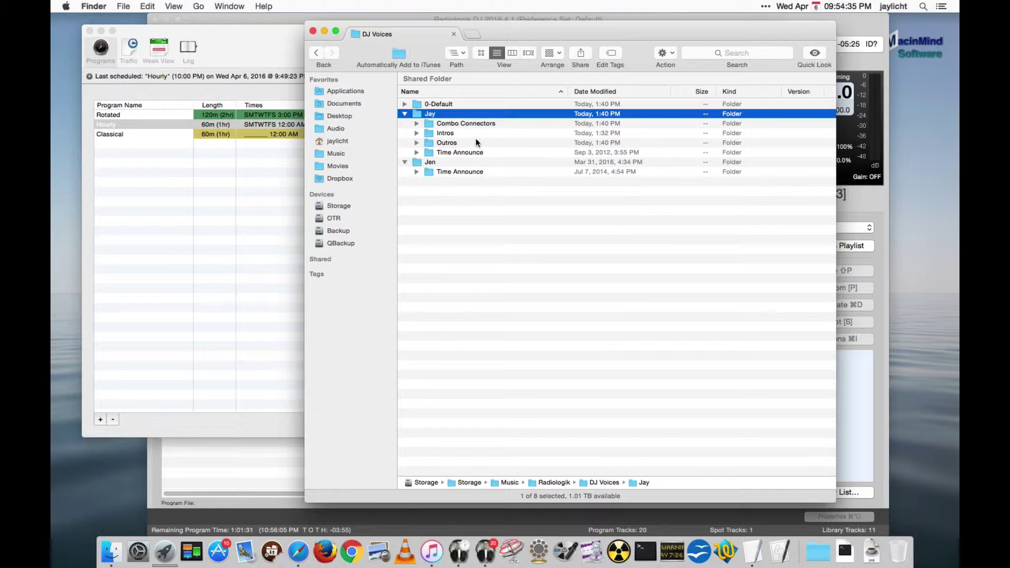
{"action": "double_click", "coordinate": [445, 133]}
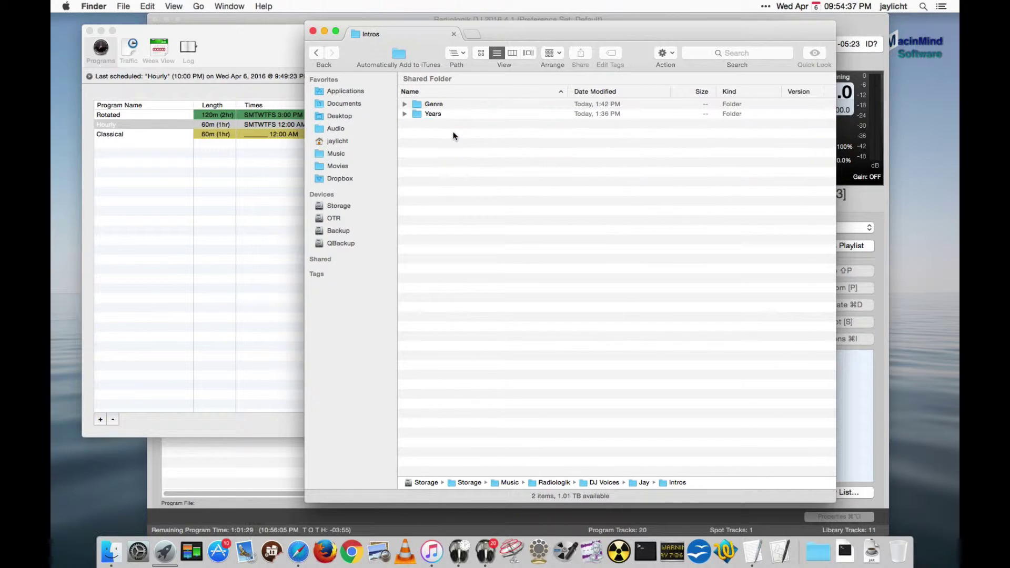
{"action": "left_click", "coordinate": [404, 113]}
{"action": "left_click", "coordinate": [405, 104]}
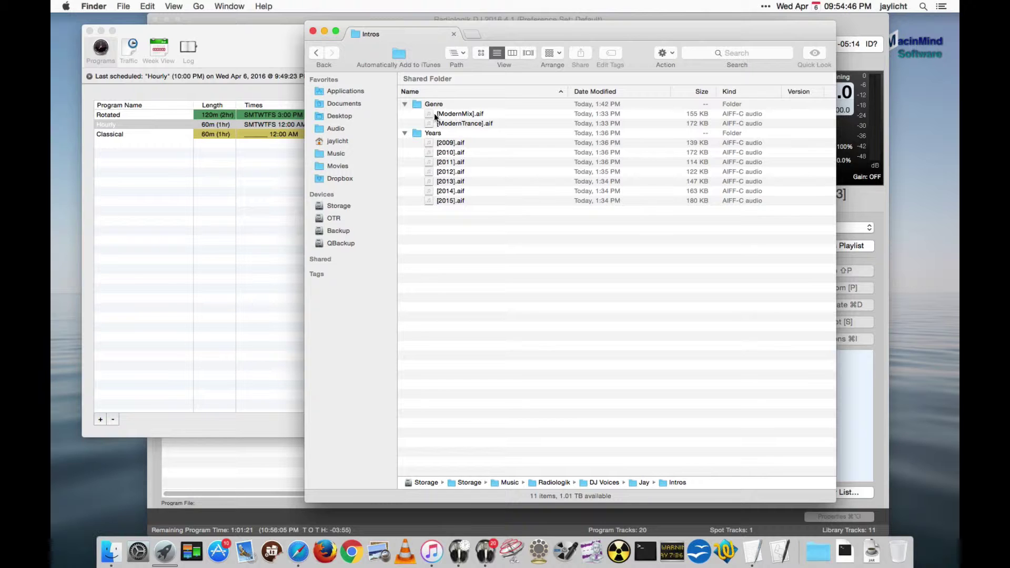
{"action": "left_click", "coordinate": [405, 133]}
{"action": "left_click", "coordinate": [405, 103]}
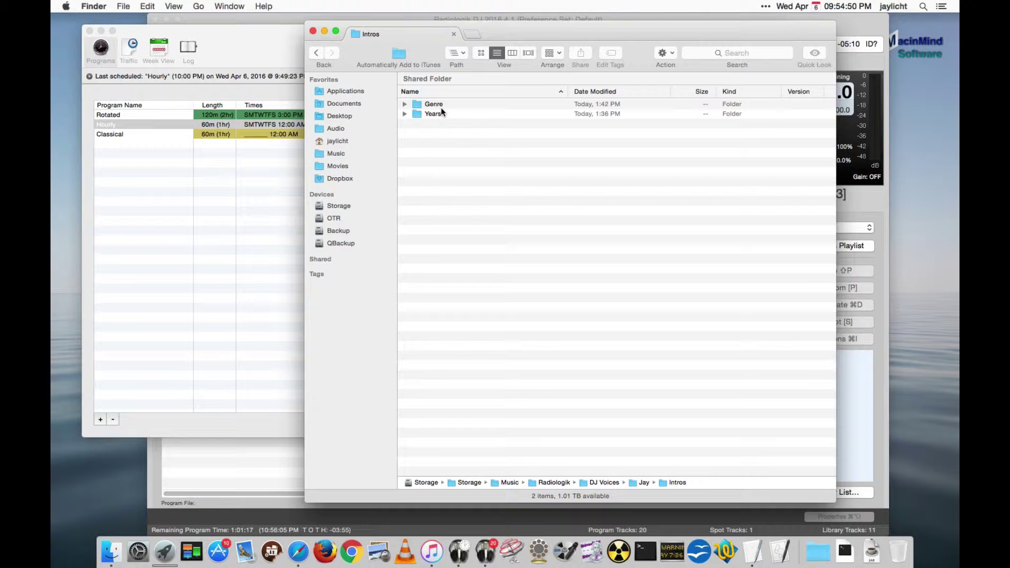
{"action": "left_click", "coordinate": [404, 113]}
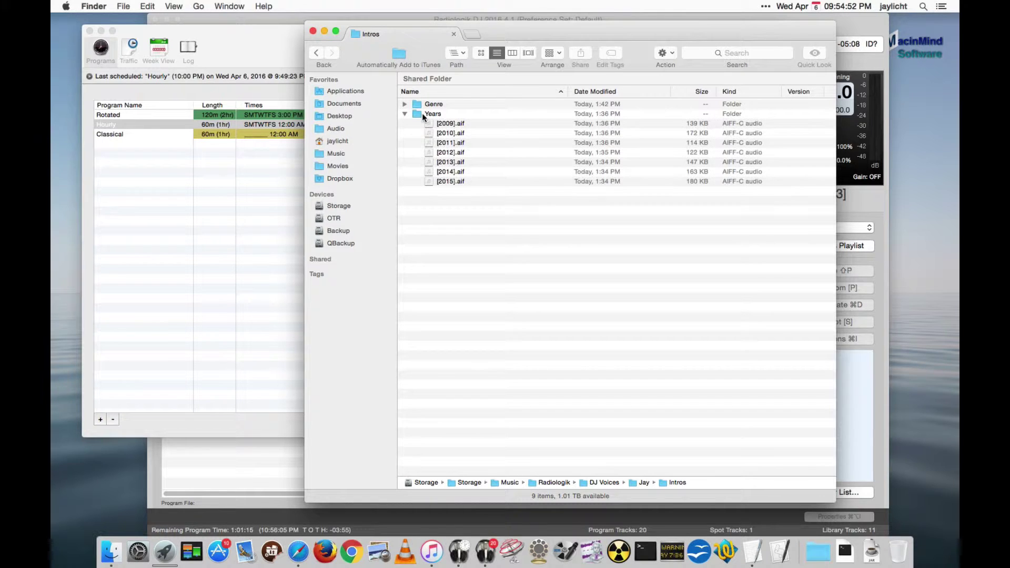
{"action": "left_click", "coordinate": [404, 103]}
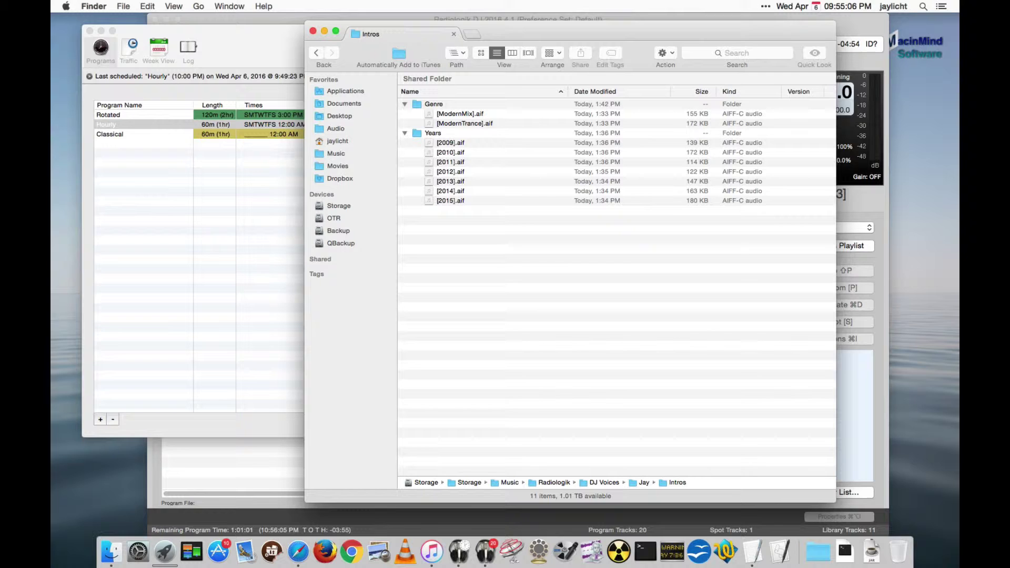
Step: Close the Intros Finder window and return to the Hourly program's script
{"action": "key", "text": "super+Tab"}
{"action": "left_click", "coordinate": [314, 30]}
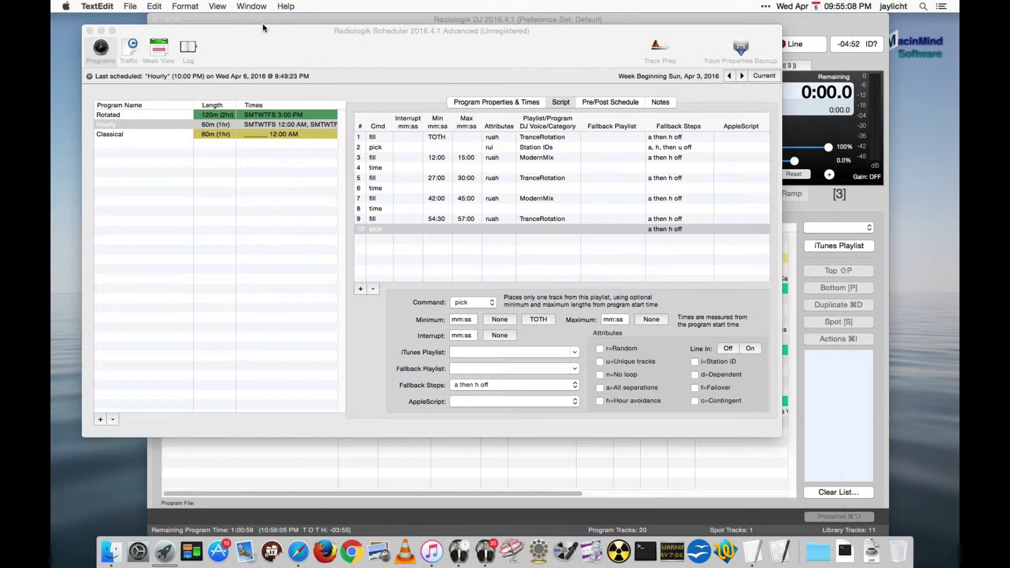
{"action": "left_click", "coordinate": [255, 40]}
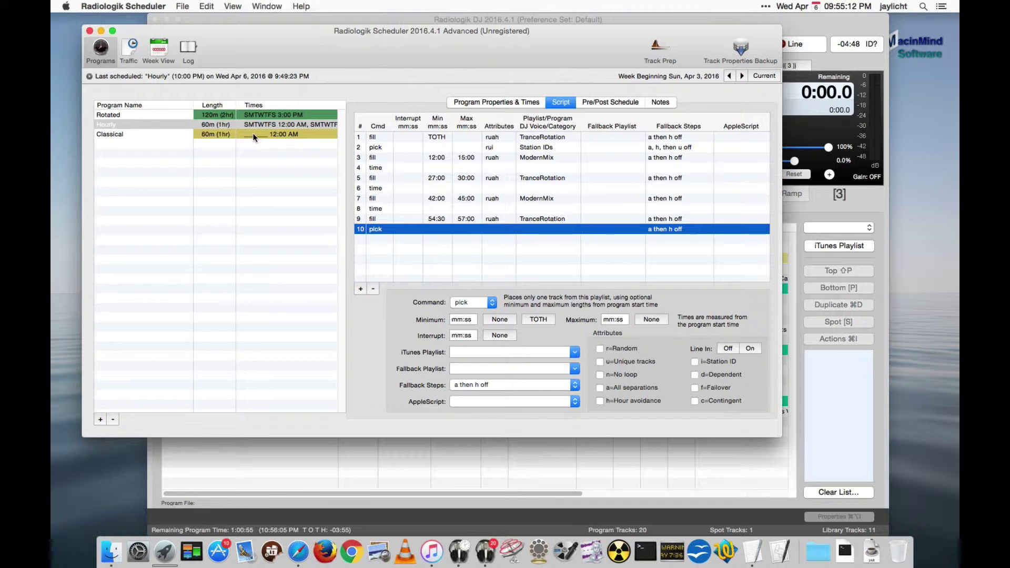
{"action": "left_click", "coordinate": [509, 103]}
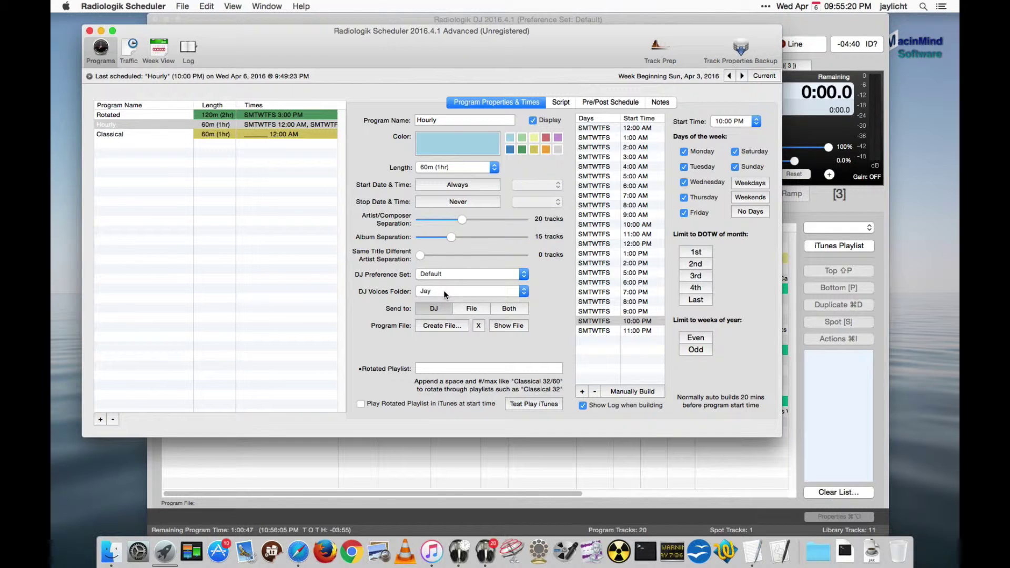
{"action": "left_click", "coordinate": [560, 104]}
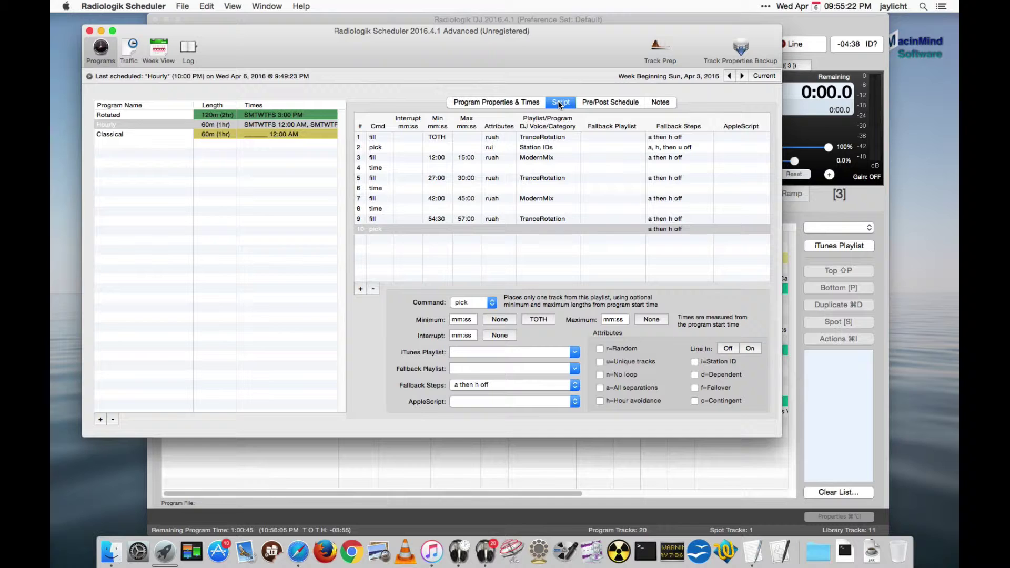
Step: Change script line 10's command to combo with DJ Voices Folder set to Jay
{"action": "left_click", "coordinate": [470, 302]}
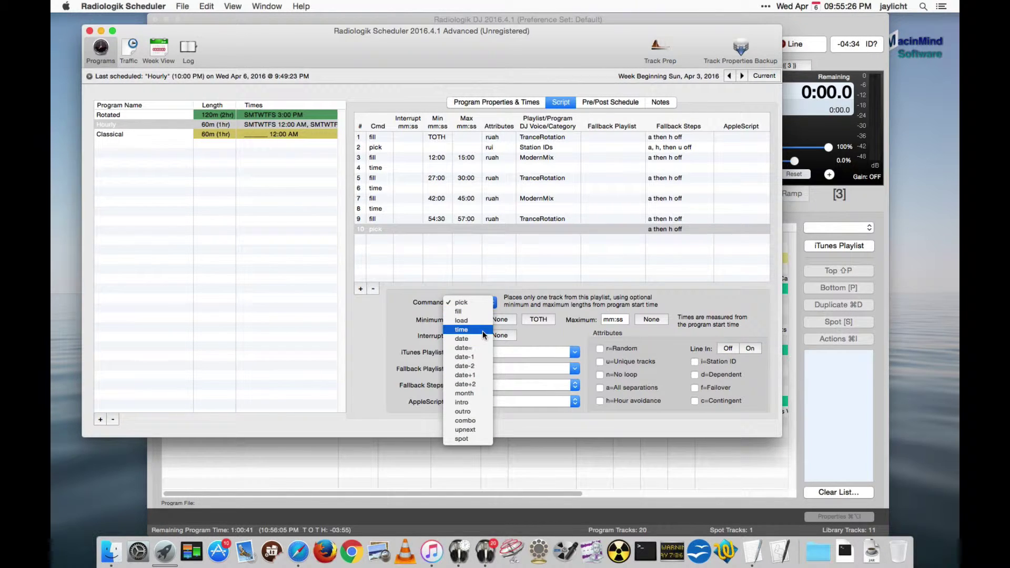
{"action": "left_click", "coordinate": [483, 421]}
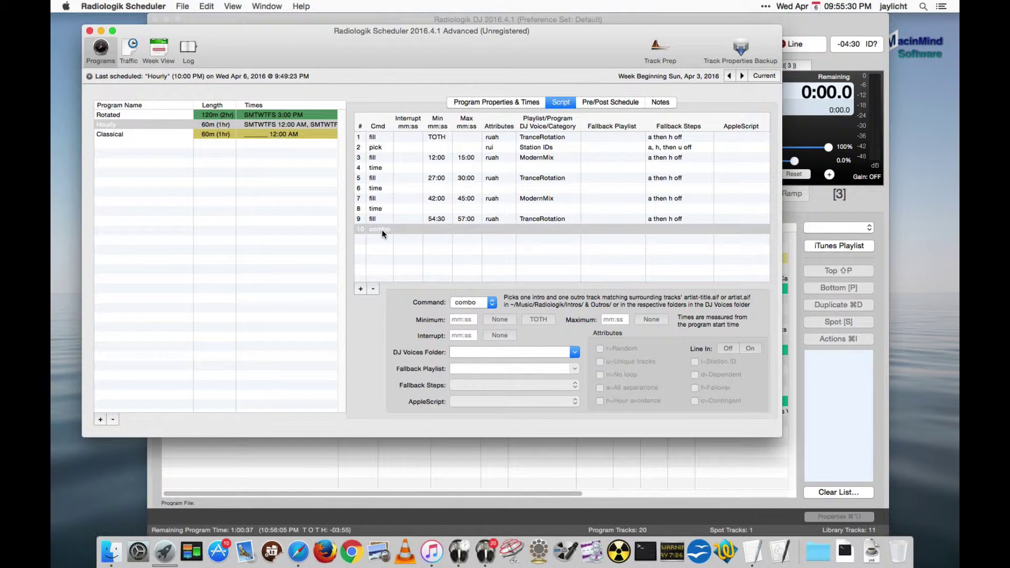
{"action": "left_click", "coordinate": [574, 352]}
{"action": "left_click", "coordinate": [491, 391]}
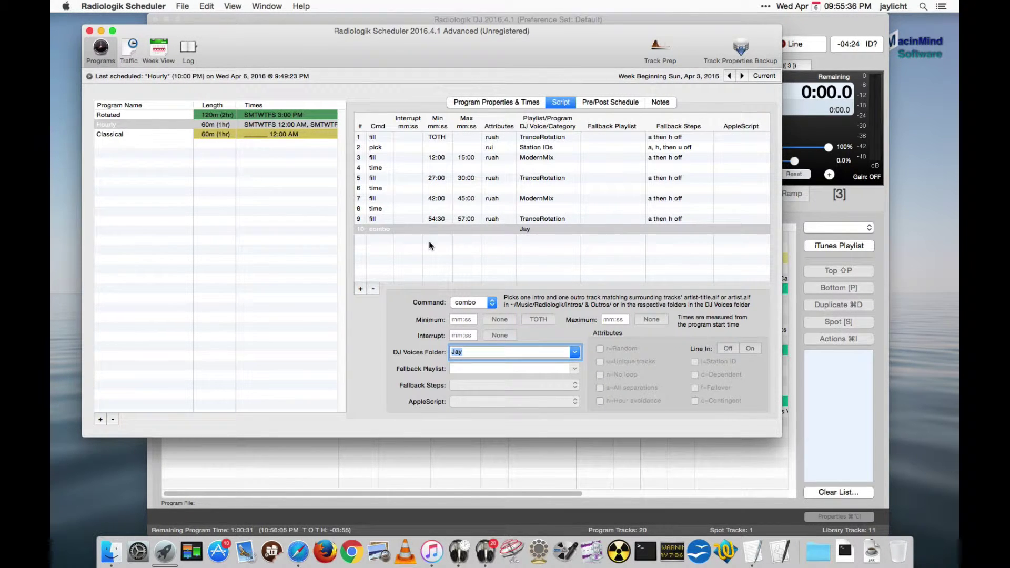
Step: Set script line 6 to the combo command using the Jen DJ voices folder
{"action": "left_click", "coordinate": [383, 187]}
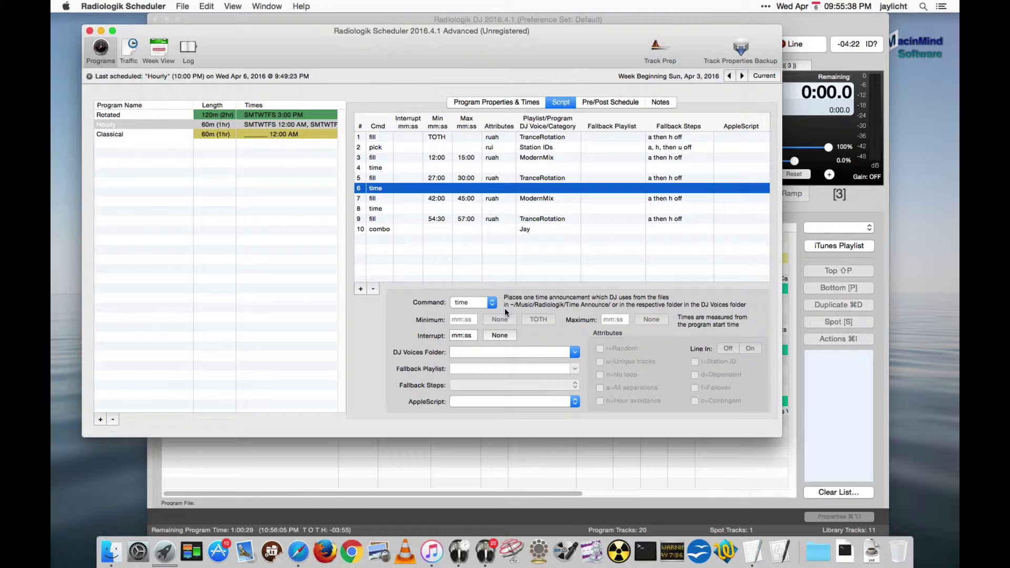
{"action": "left_click", "coordinate": [484, 299]}
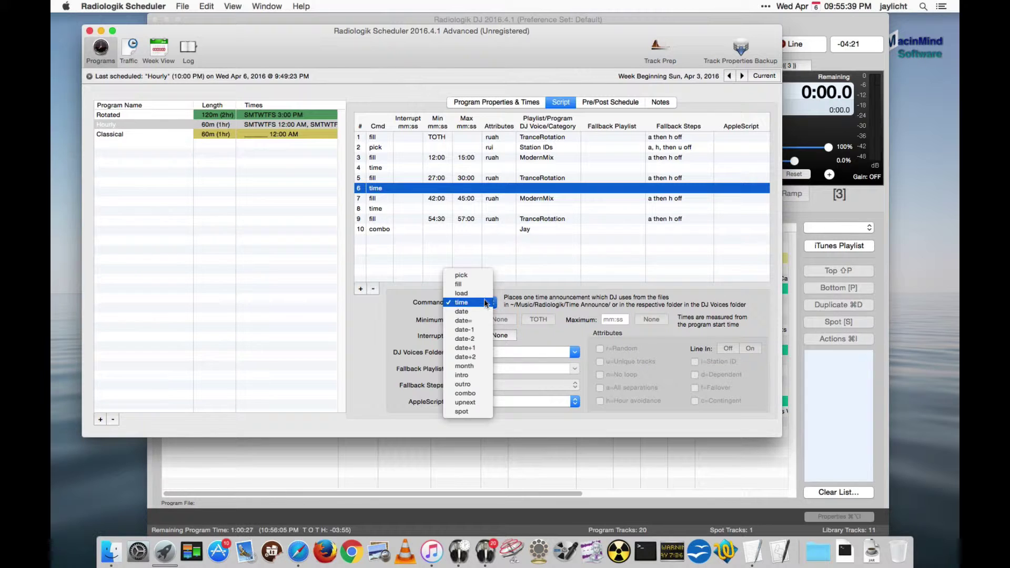
{"action": "left_click", "coordinate": [481, 392]}
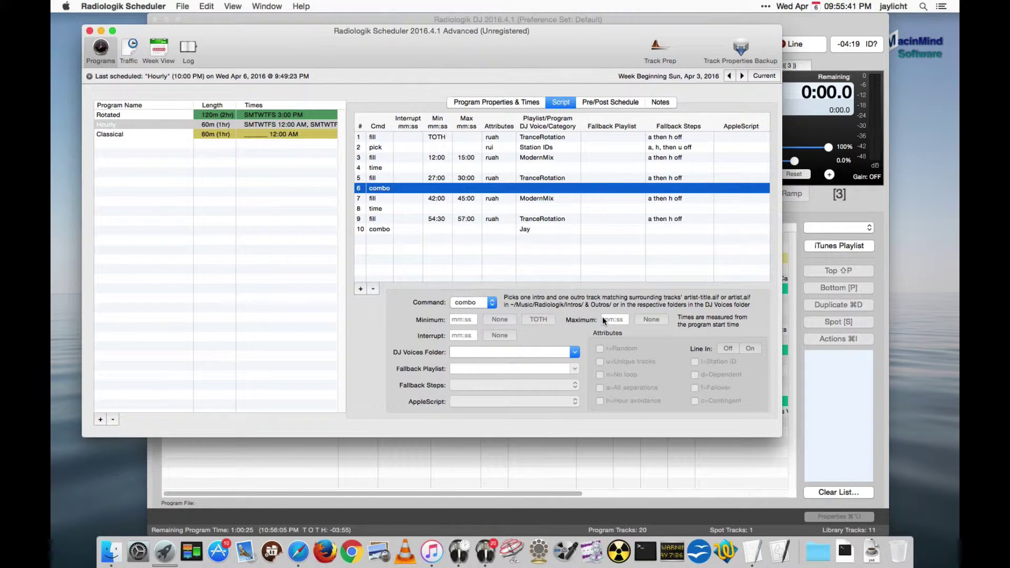
{"action": "left_click", "coordinate": [575, 351]}
{"action": "left_click", "coordinate": [553, 408]}
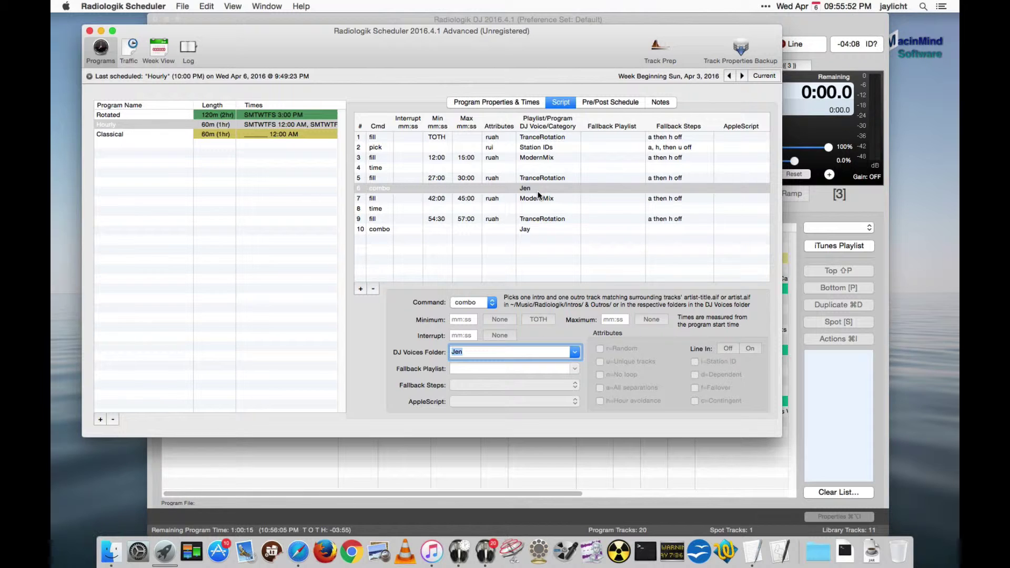
{"action": "left_click", "coordinate": [465, 303]}
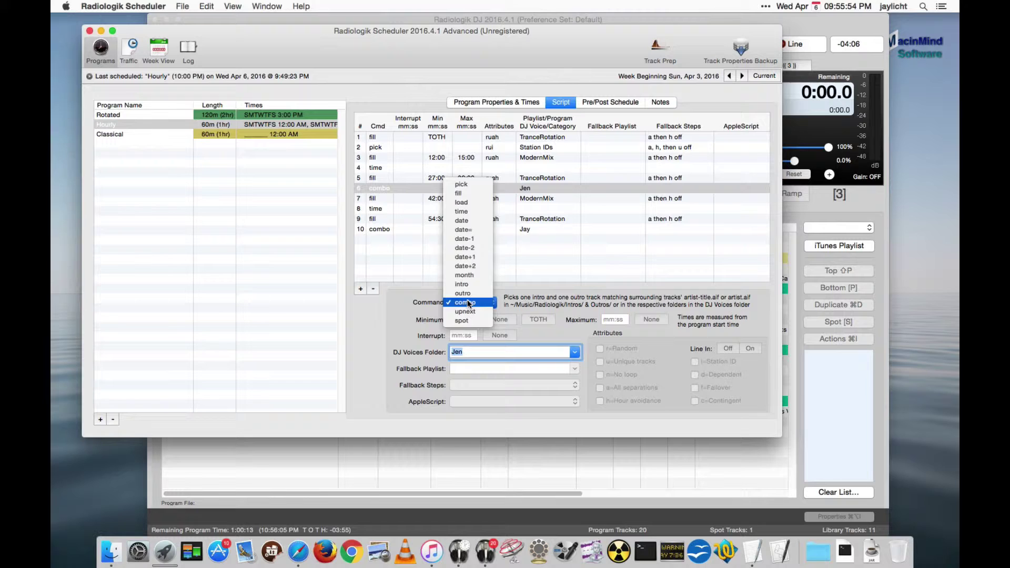
{"action": "left_click", "coordinate": [466, 303]}
Step: Make script line 4, the time announcement, use the Jen voice folder
{"action": "left_click", "coordinate": [390, 167]}
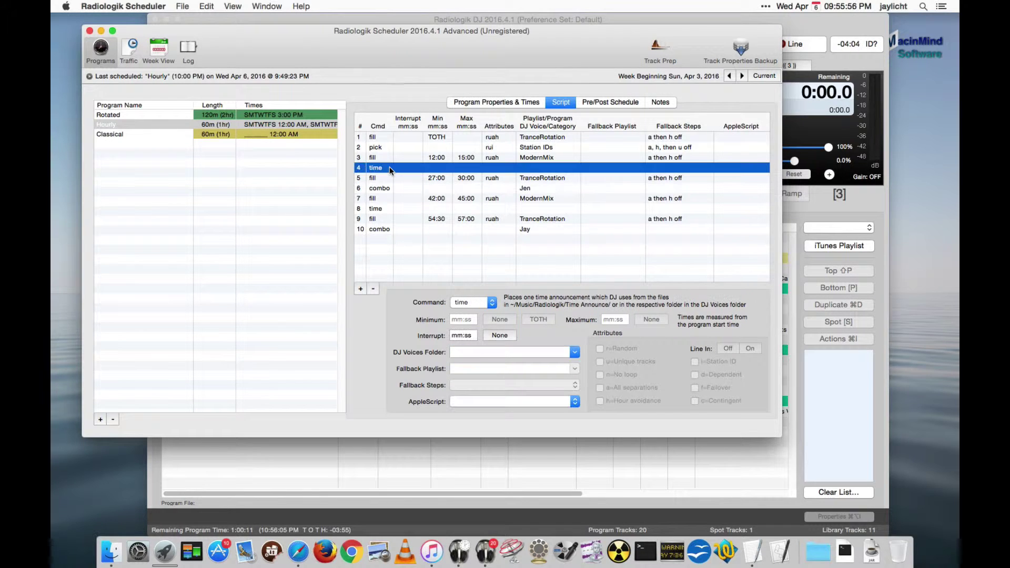
{"action": "left_click", "coordinate": [575, 351]}
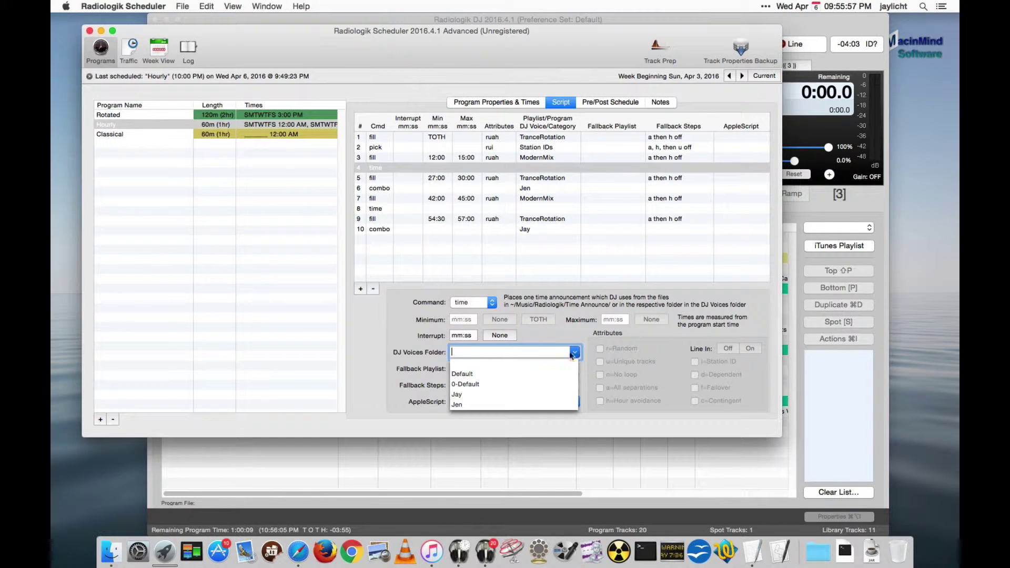
{"action": "left_click", "coordinate": [512, 403]}
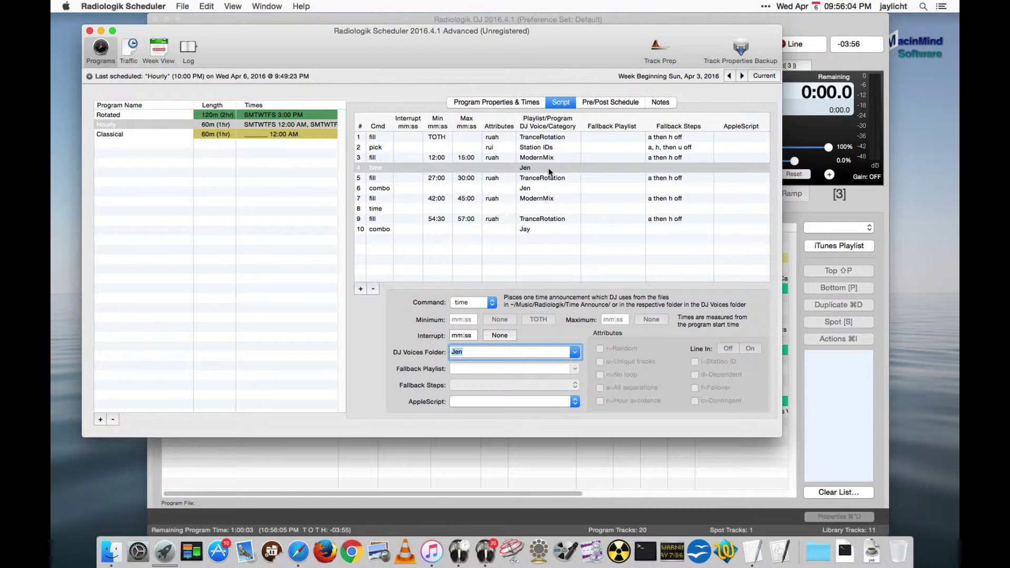
Step: Reveal the Radiologik folder in Finder and switch back to Radiologik DJ
{"action": "left_click", "coordinate": [183, 5]}
{"action": "left_click", "coordinate": [260, 201]}
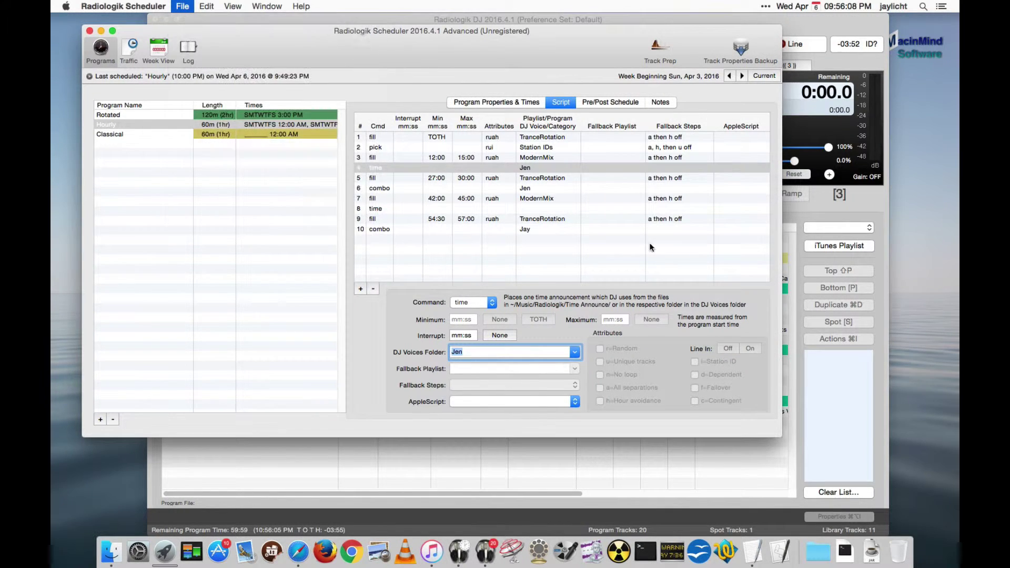
{"action": "key", "text": "super+Tab"}
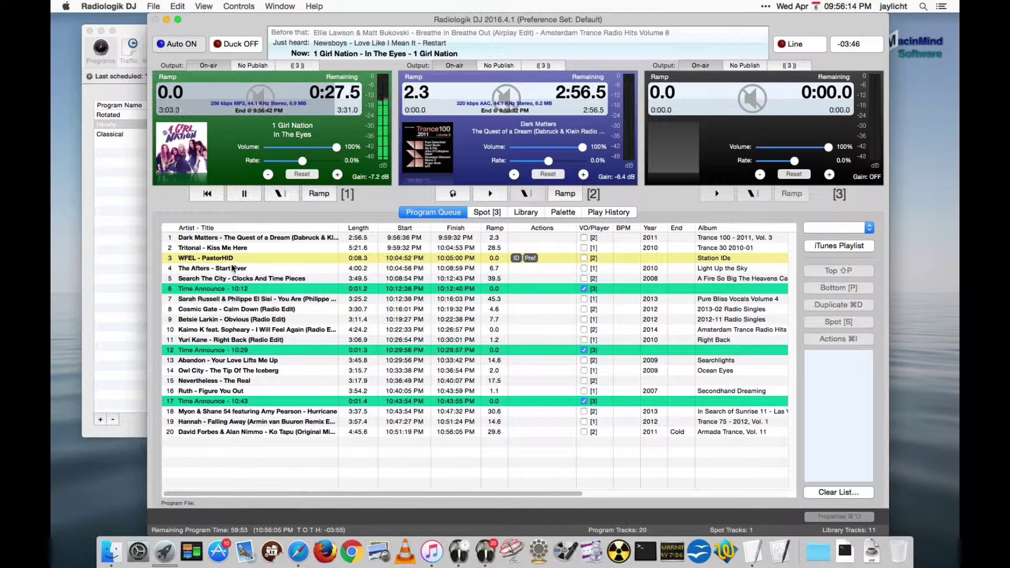
Step: Move 'Time Announce - 10:12' to the queue top, then show the Radiologik folder in Finder
{"action": "left_click", "coordinate": [233, 261]}
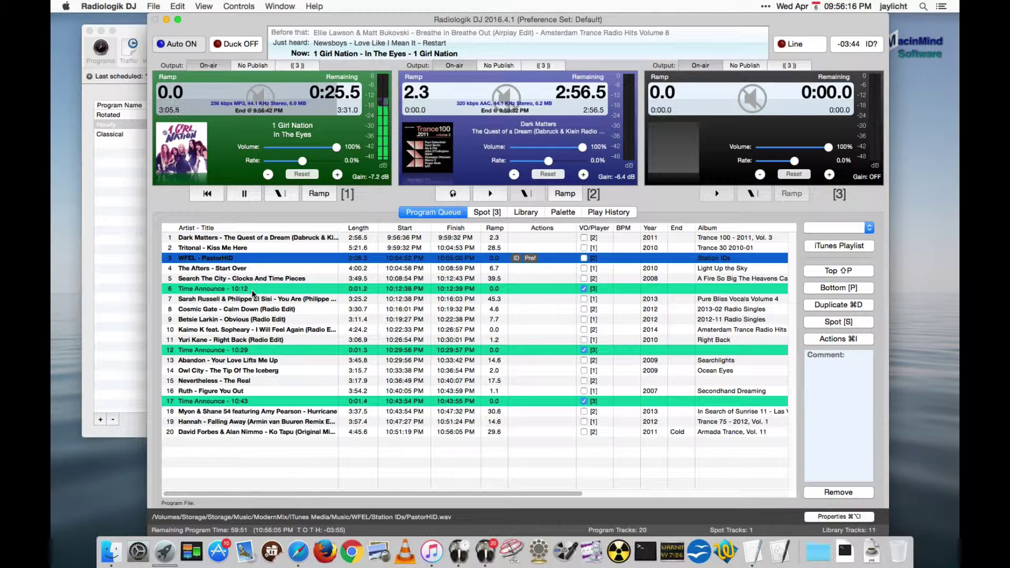
{"action": "left_click", "coordinate": [254, 290]}
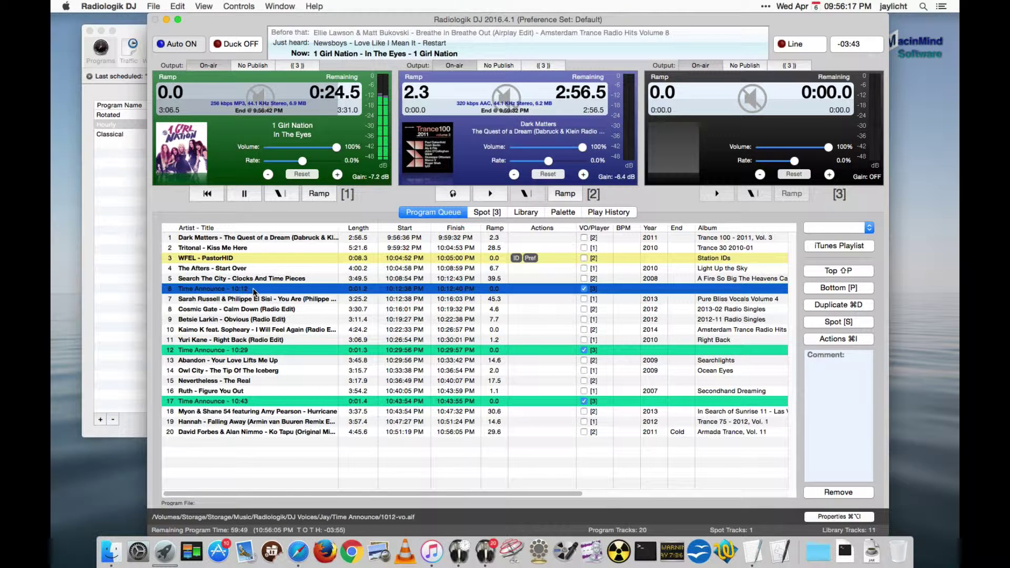
{"action": "left_click", "coordinate": [834, 271]}
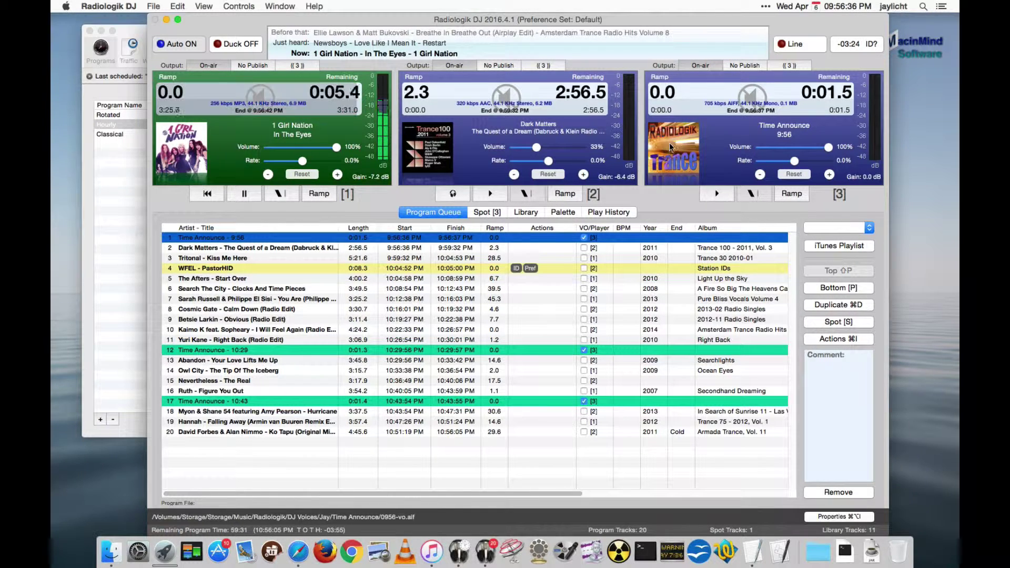
{"action": "left_click", "coordinate": [153, 6]}
{"action": "left_click", "coordinate": [197, 142]}
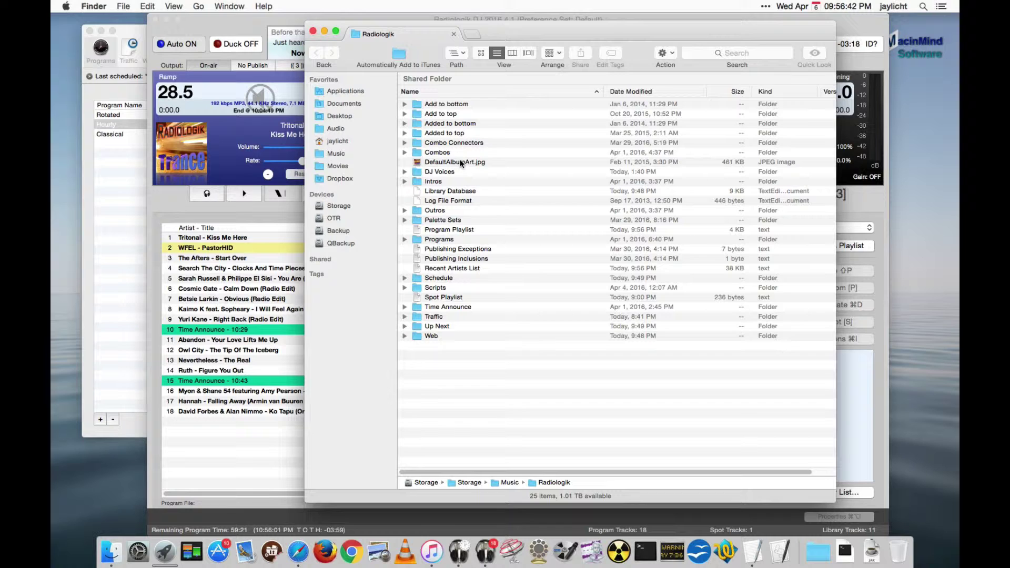
Step: Open DefaultAlbumArt.jpg in Preview, center the window, then close it
{"action": "left_click", "coordinate": [461, 162]}
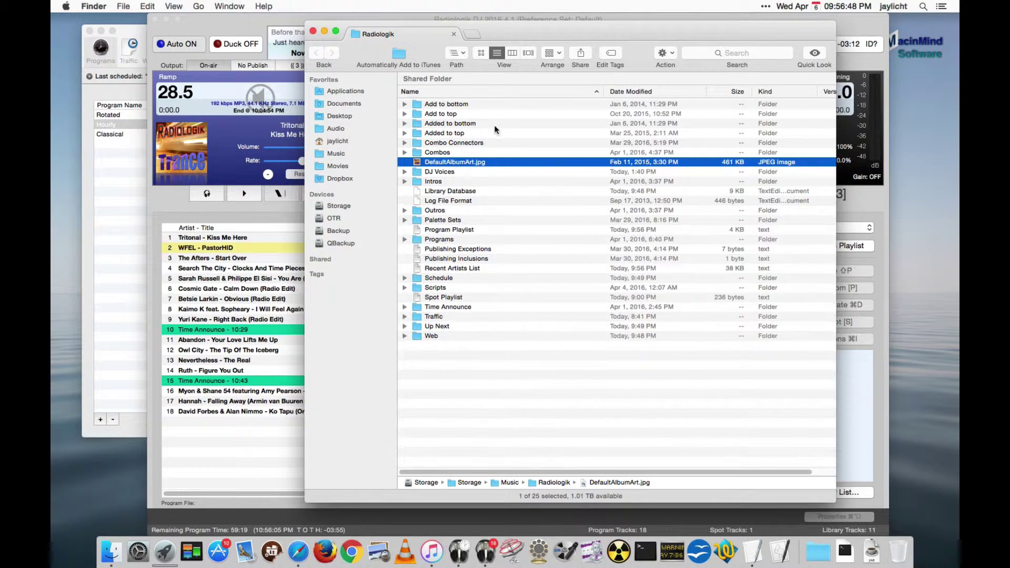
{"action": "double_click", "coordinate": [495, 164]}
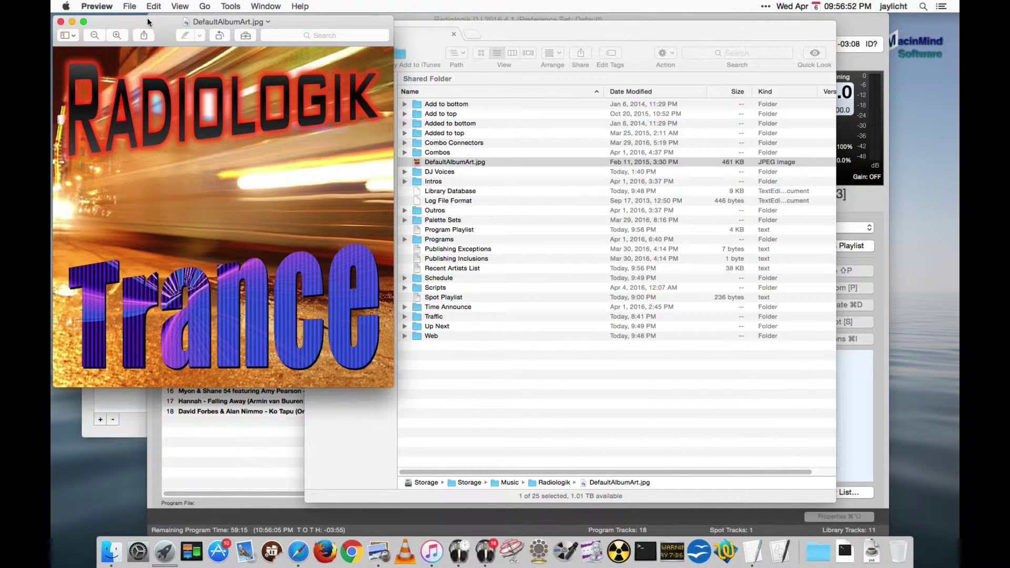
{"action": "left_click_drag", "start_coordinate": [149, 19], "coordinate": [468, 68]}
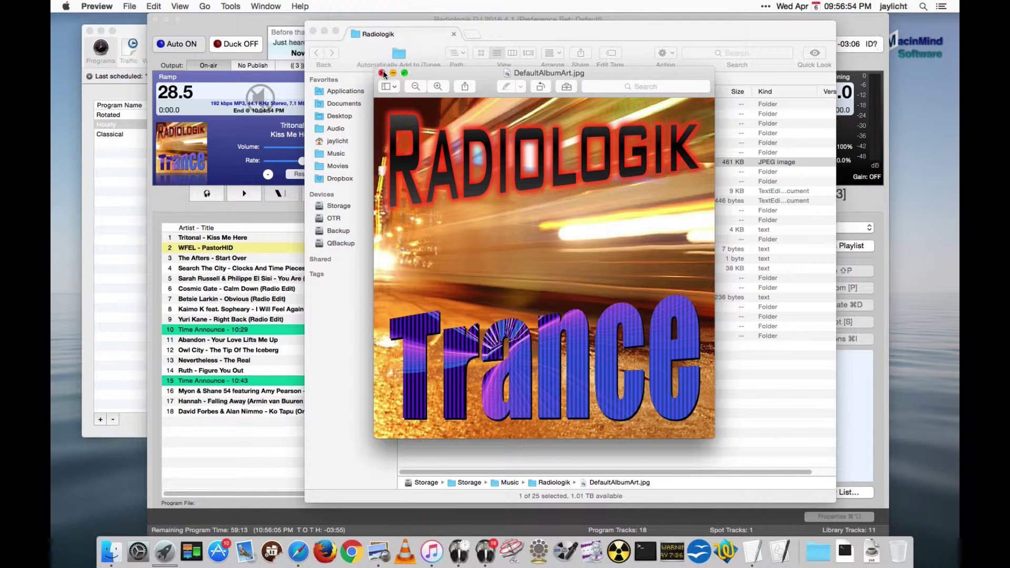
{"action": "left_click", "coordinate": [382, 73]}
{"action": "left_click", "coordinate": [236, 24]}
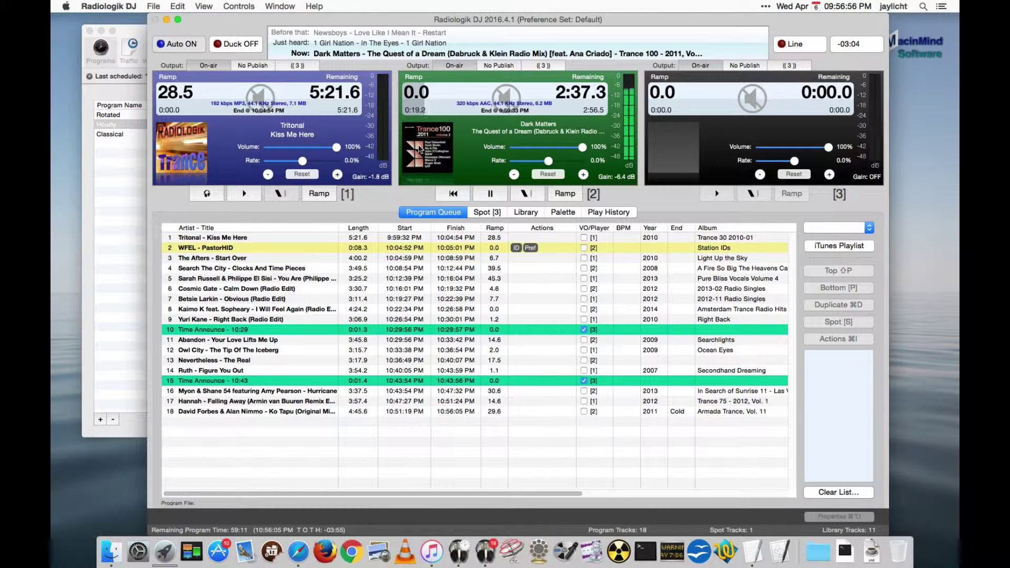
{"action": "left_click", "coordinate": [113, 5]}
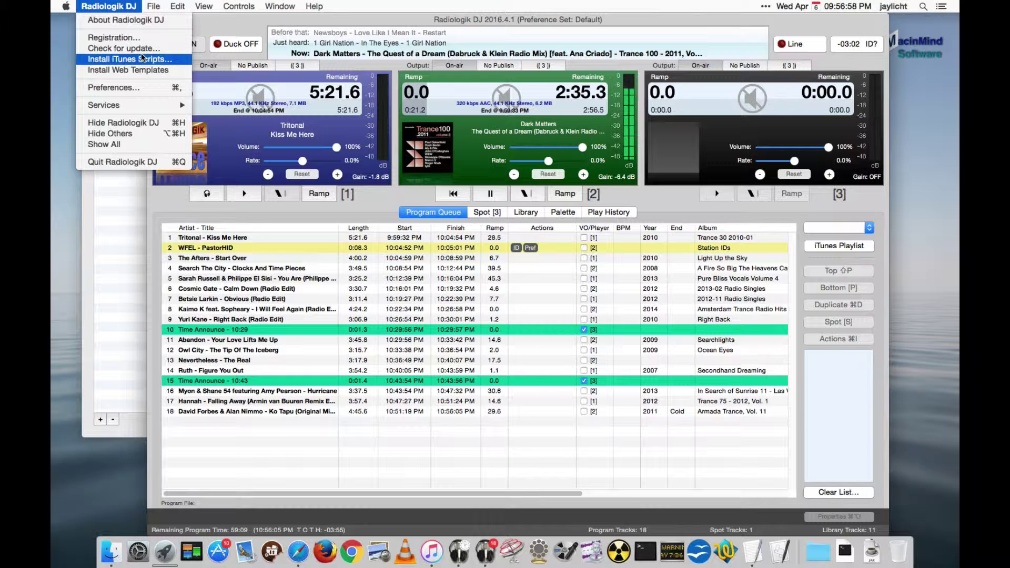
{"action": "left_click", "coordinate": [114, 88]}
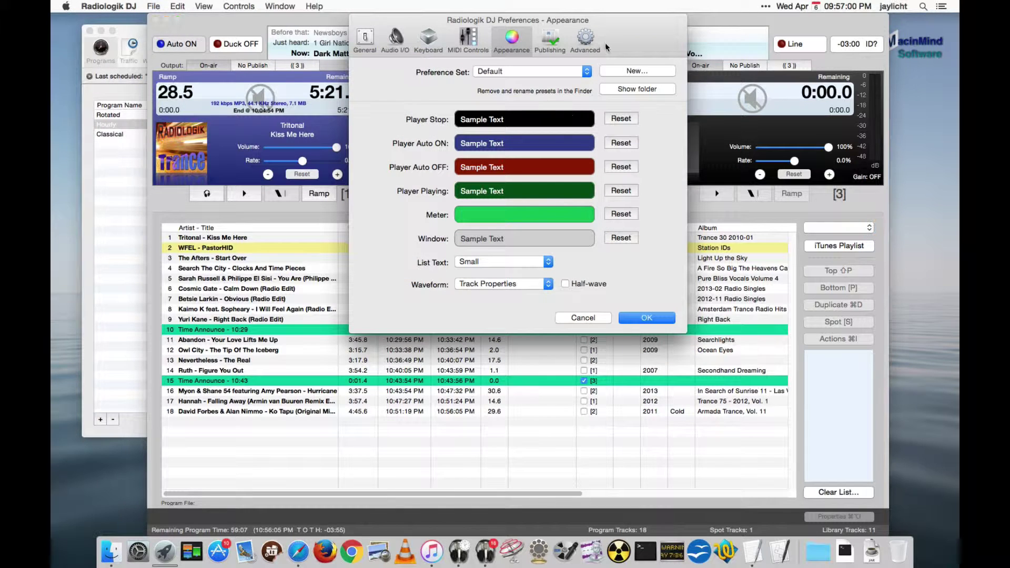
{"action": "left_click", "coordinate": [586, 39]}
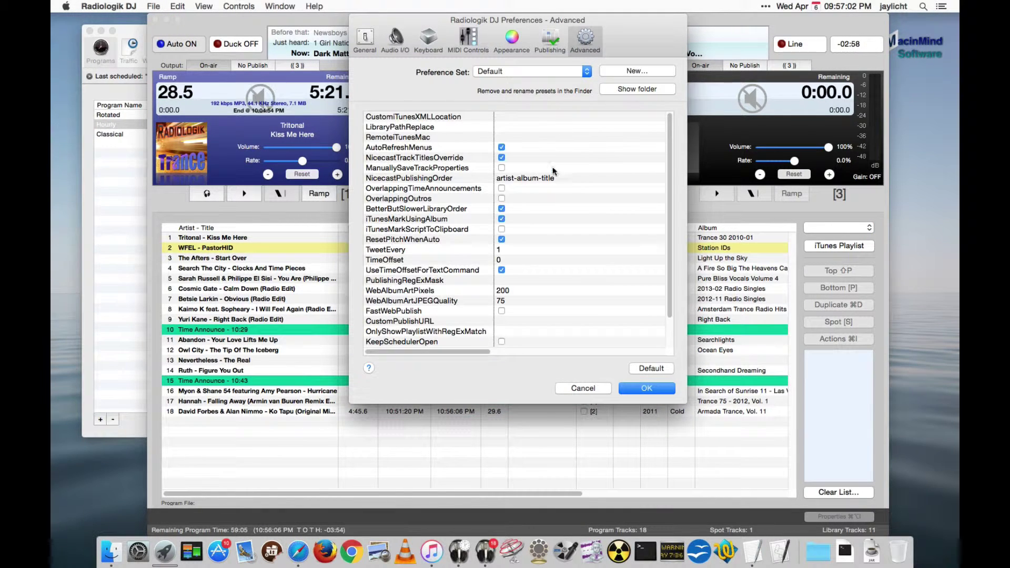
{"action": "left_click", "coordinate": [427, 294]}
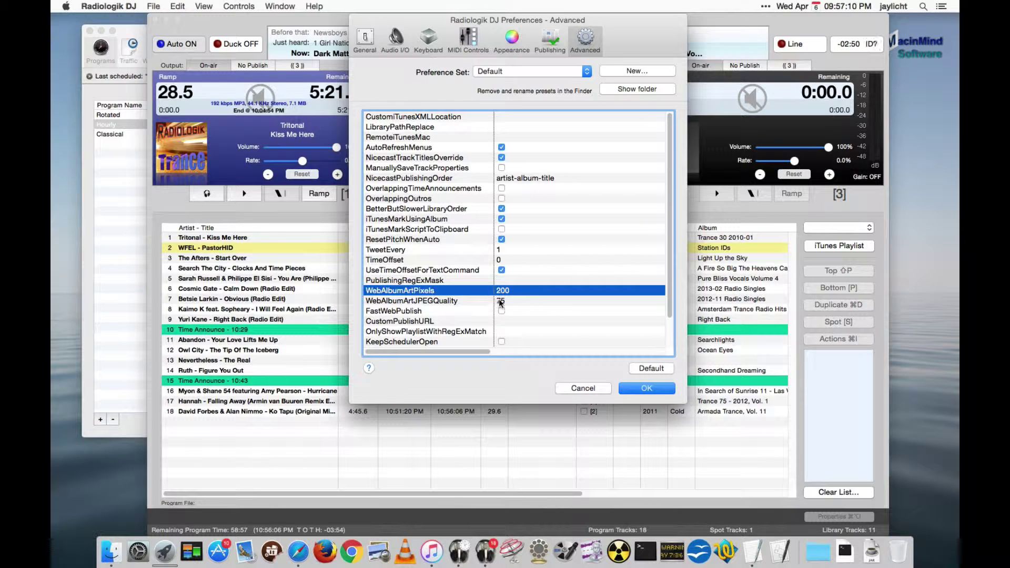
{"action": "left_click", "coordinate": [475, 301]}
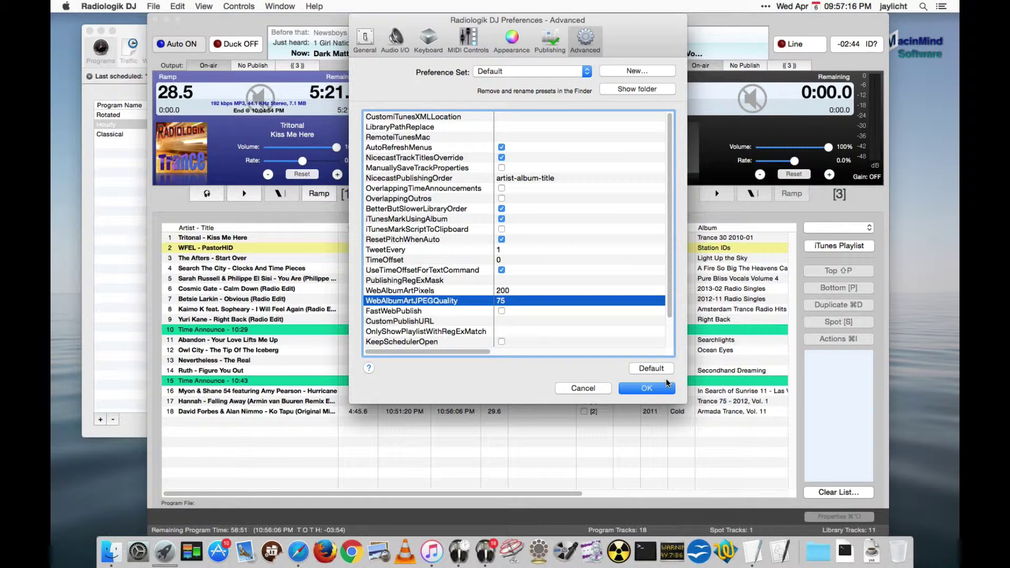
{"action": "left_click", "coordinate": [582, 388]}
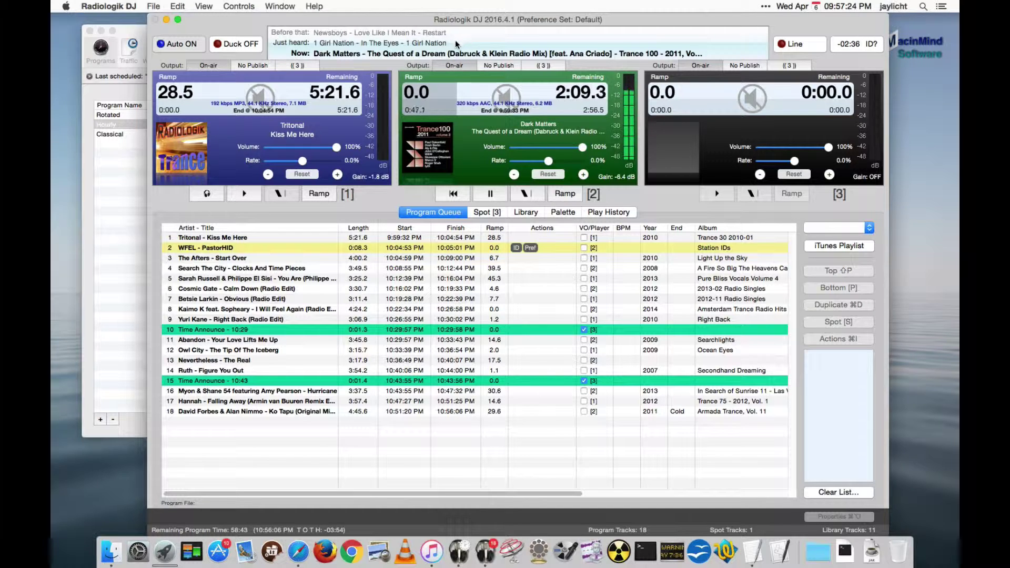
Step: Override the published info with Title 'Radiologik', Artist 'ModernMix' and an empty Album
{"action": "left_click", "coordinate": [455, 40]}
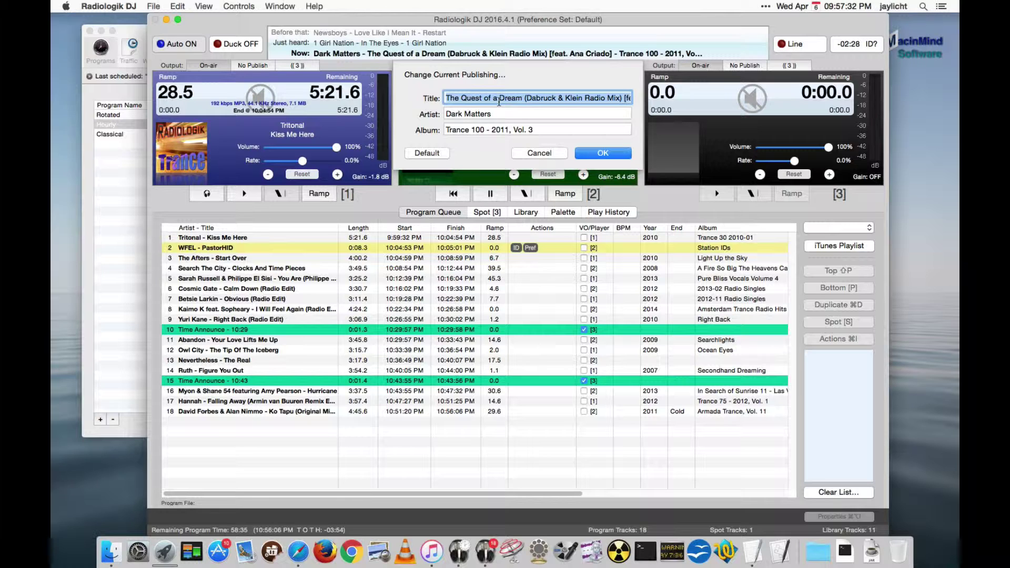
{"action": "left_click", "coordinate": [436, 153]}
{"action": "type", "text": "RAdio"}
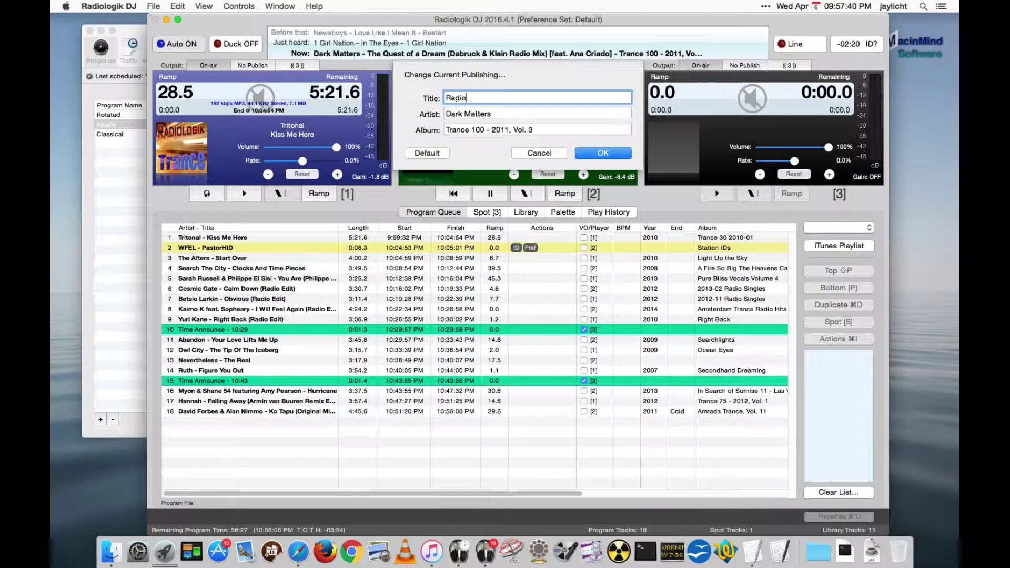
{"action": "type", "text": "logik"}
{"action": "key", "text": "Tab"}
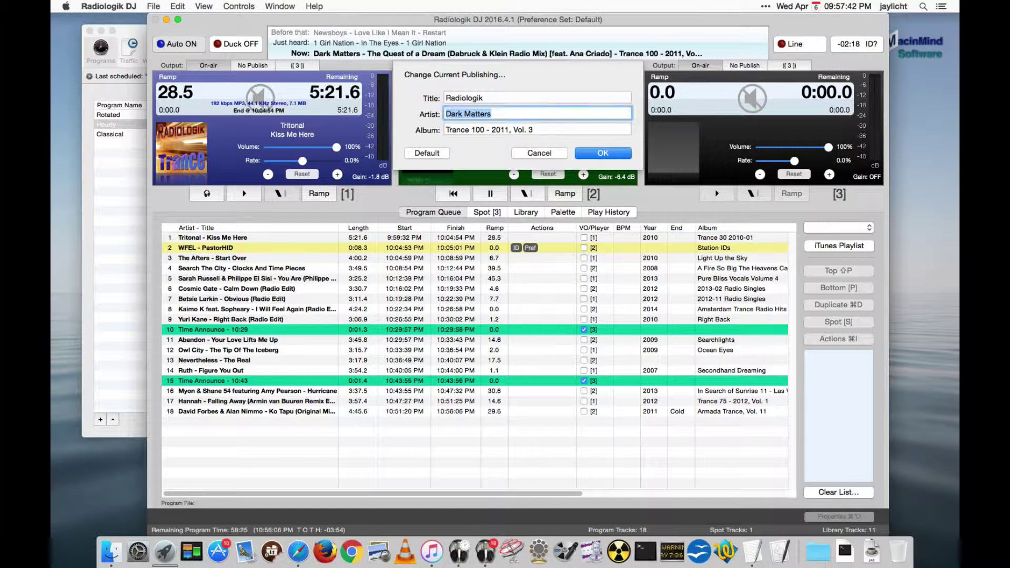
{"action": "type", "text": "Ma"}
{"action": "type", "text": "dernMix"}
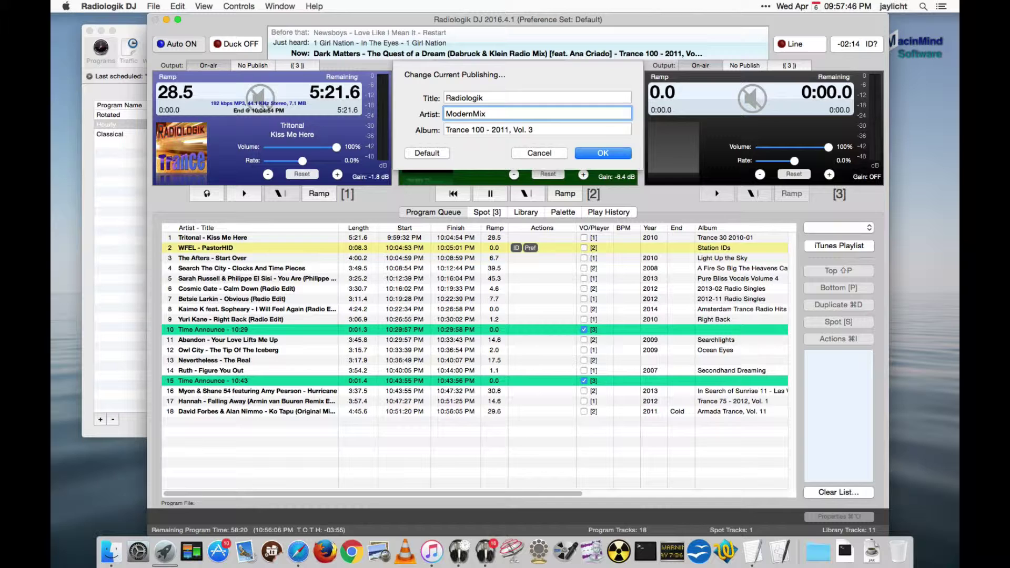
{"action": "key", "text": "Tab"}
{"action": "key", "text": "BackSpace"}
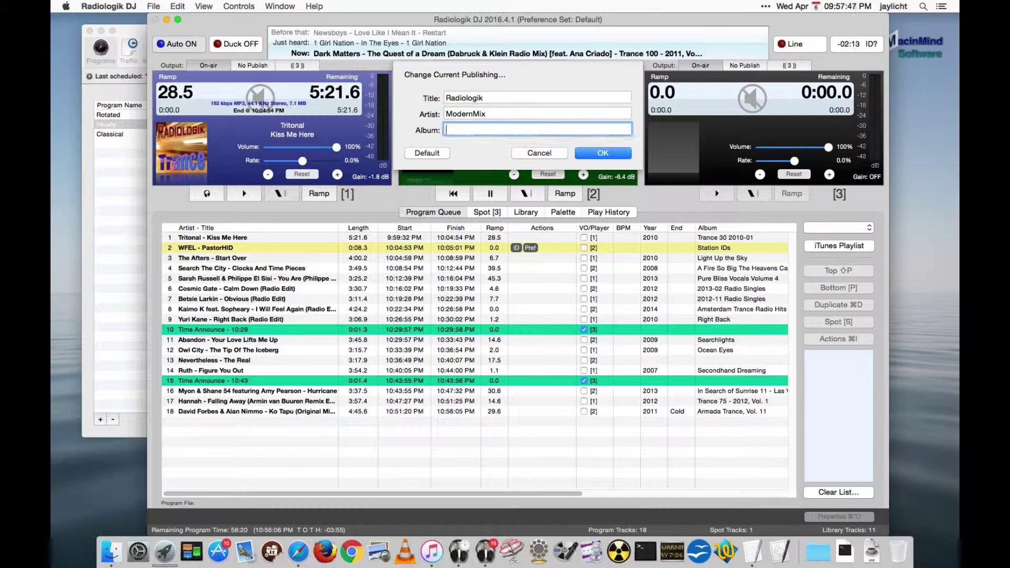
{"action": "left_click", "coordinate": [599, 152]}
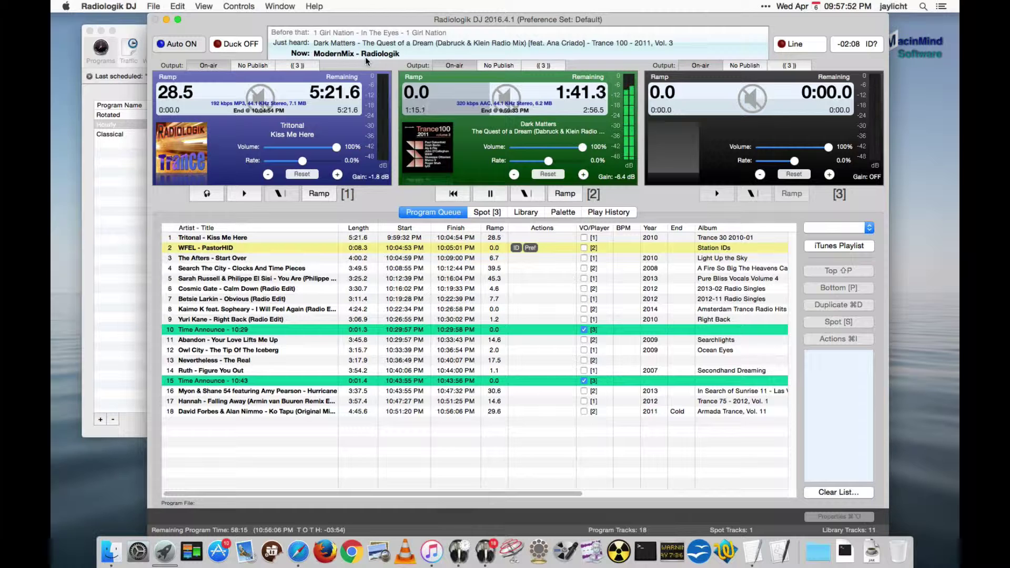
Step: Restore the default Dark Matters track details as the published now-playing info
{"action": "left_click", "coordinate": [366, 62]}
{"action": "left_click", "coordinate": [440, 152]}
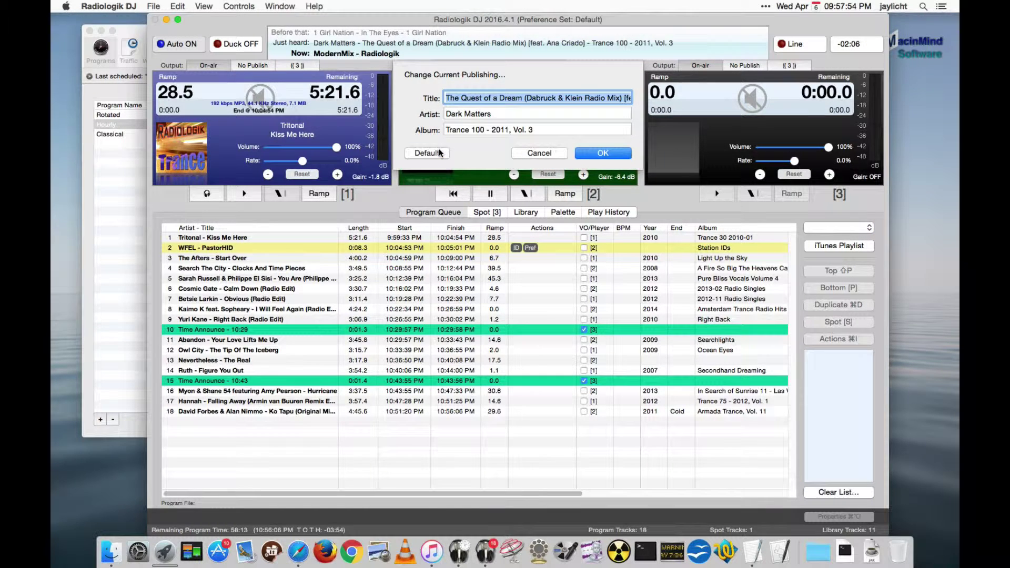
{"action": "left_click", "coordinate": [603, 153]}
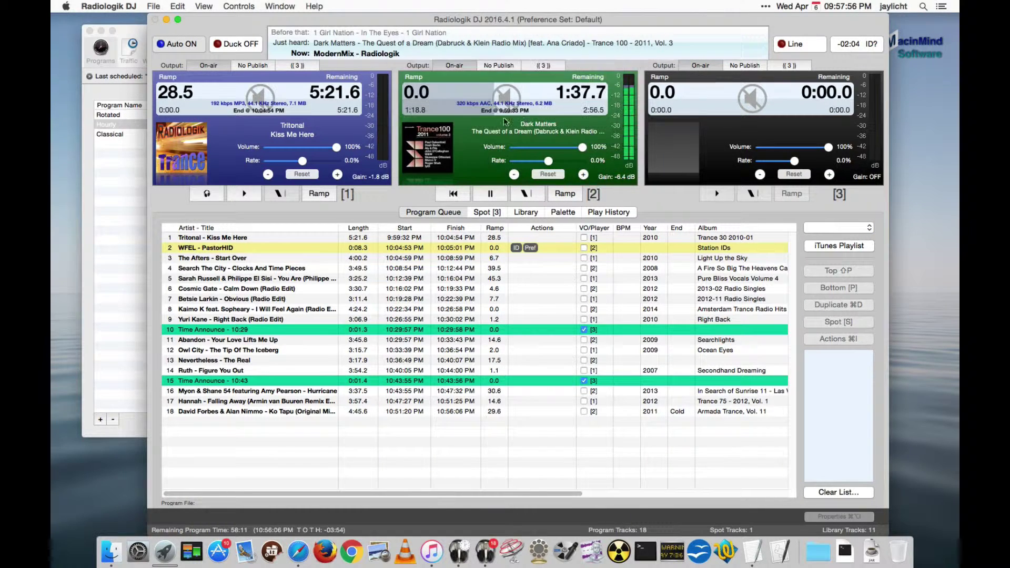
{"action": "mouse_move", "coordinate": [527, 120]}
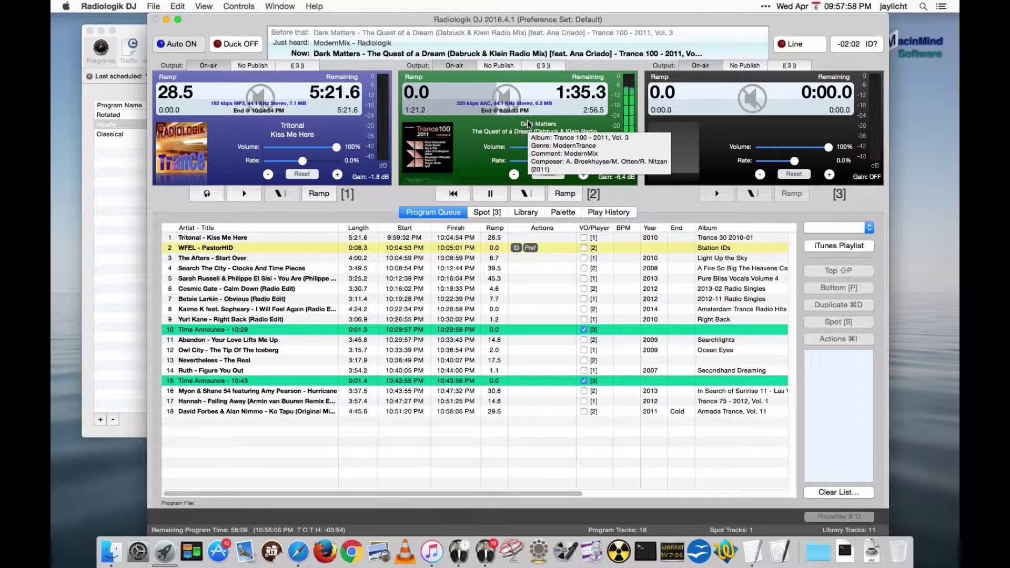
Step: Append Play History tracks from Denis Kenzo's Lullaby Lonely through Juventa to the program bottom
{"action": "left_click", "coordinate": [612, 215]}
{"action": "scroll", "coordinate": [513, 284], "scroll_direction": "up", "scroll_amount": 10}
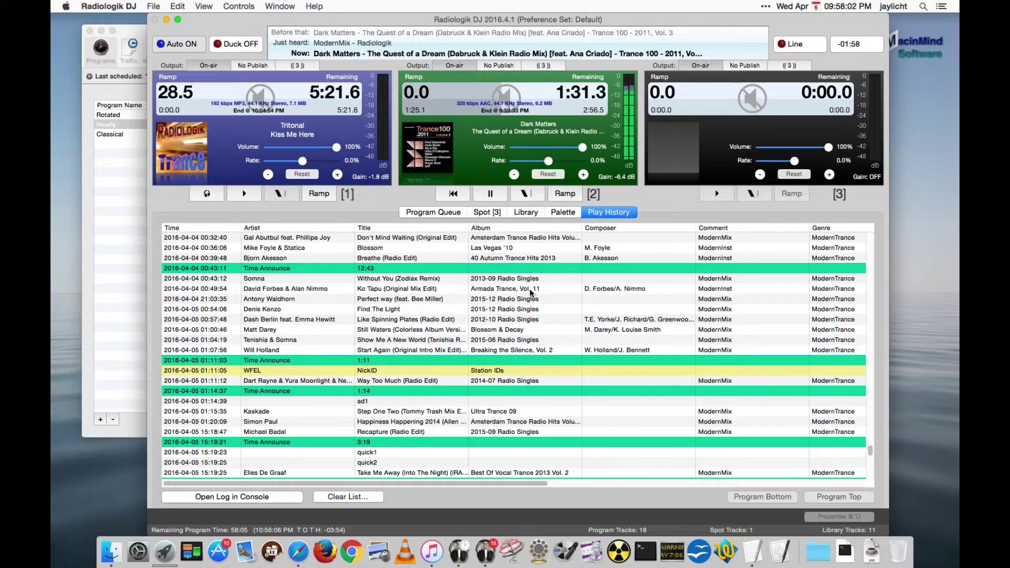
{"action": "scroll", "coordinate": [528, 292], "scroll_direction": "down", "scroll_amount": 10}
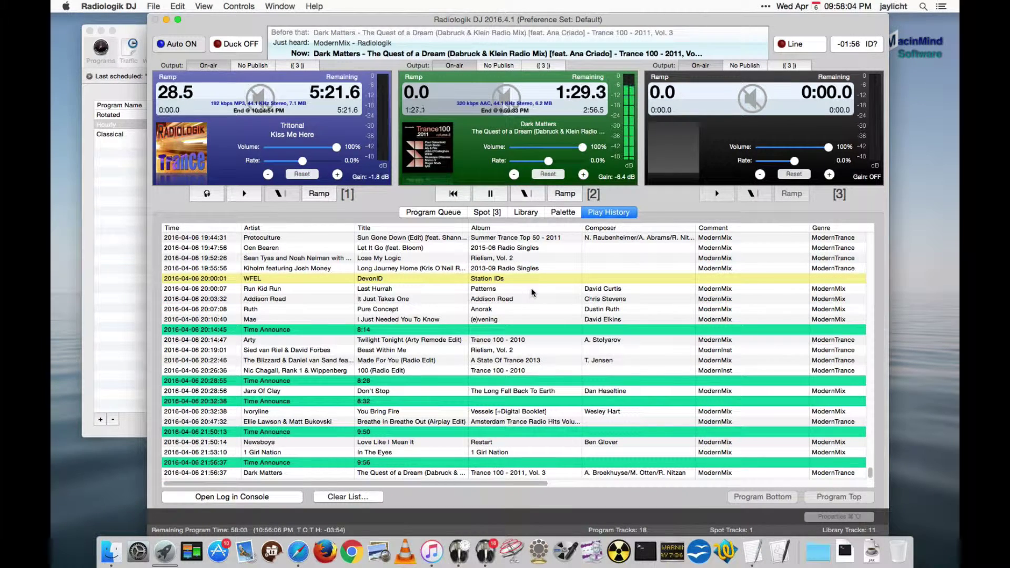
{"action": "left_click", "coordinate": [448, 215]}
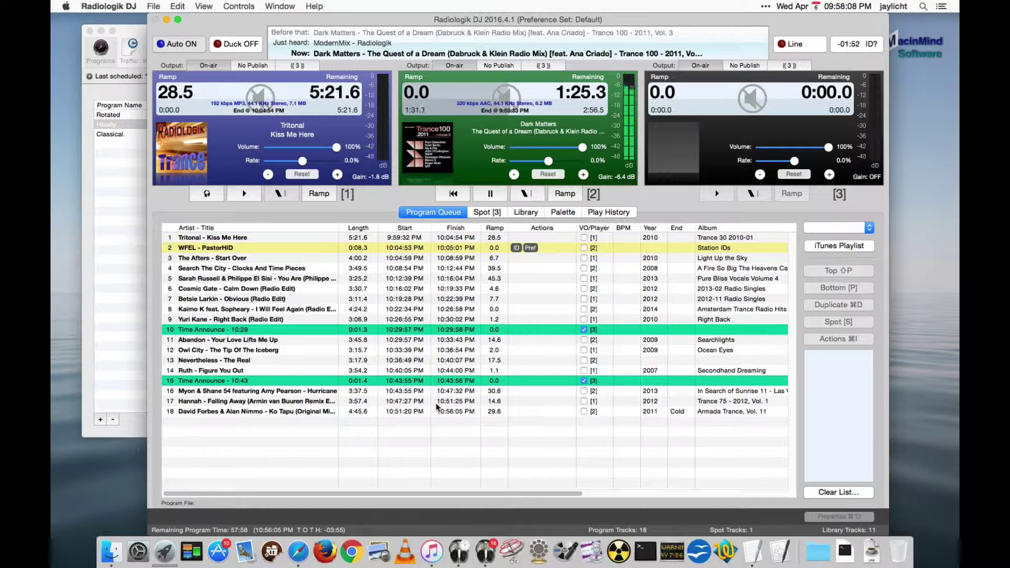
{"action": "left_click", "coordinate": [608, 212]}
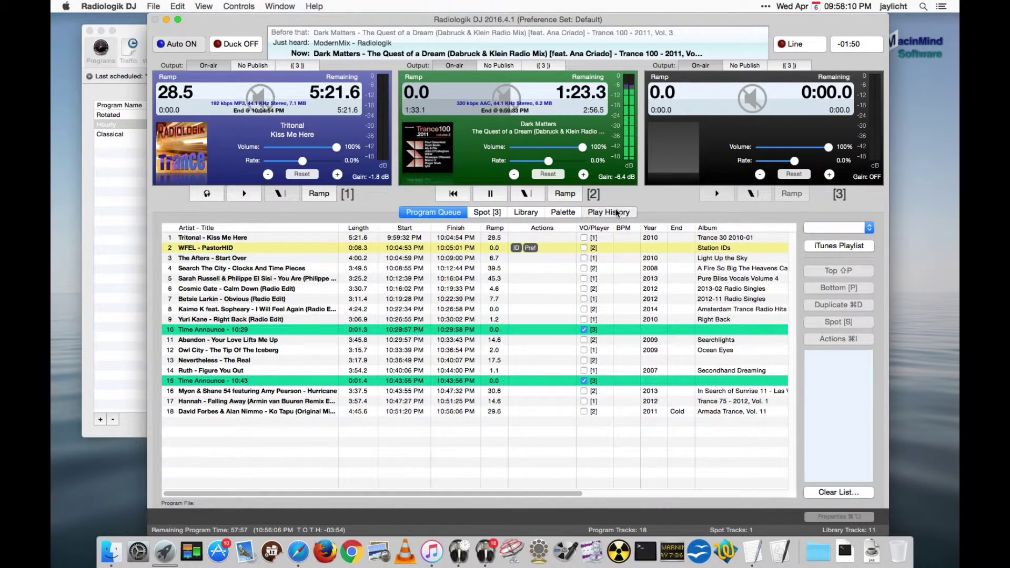
{"action": "scroll", "coordinate": [560, 349], "scroll_direction": "up", "scroll_amount": 15}
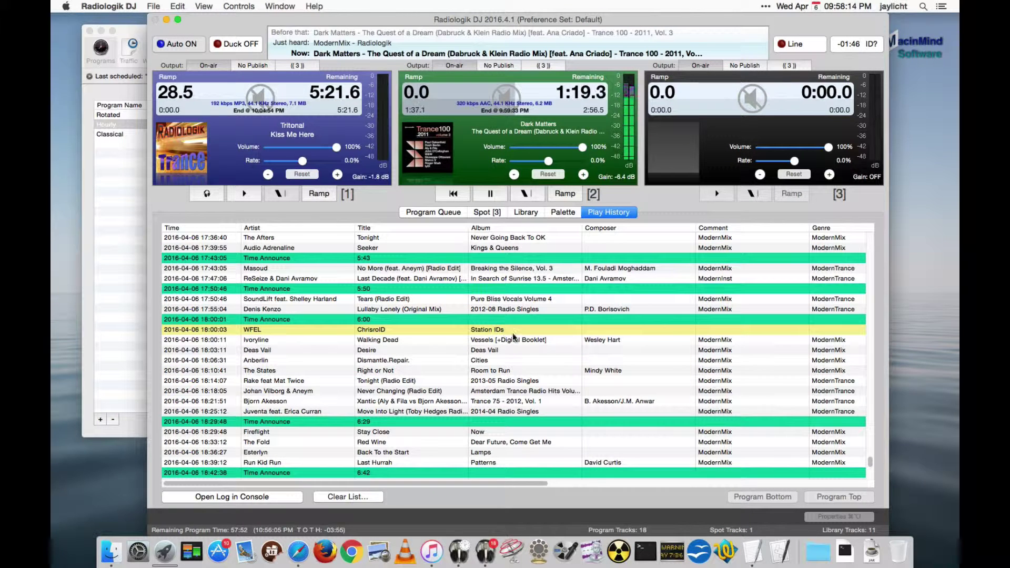
{"action": "left_click", "coordinate": [523, 310]}
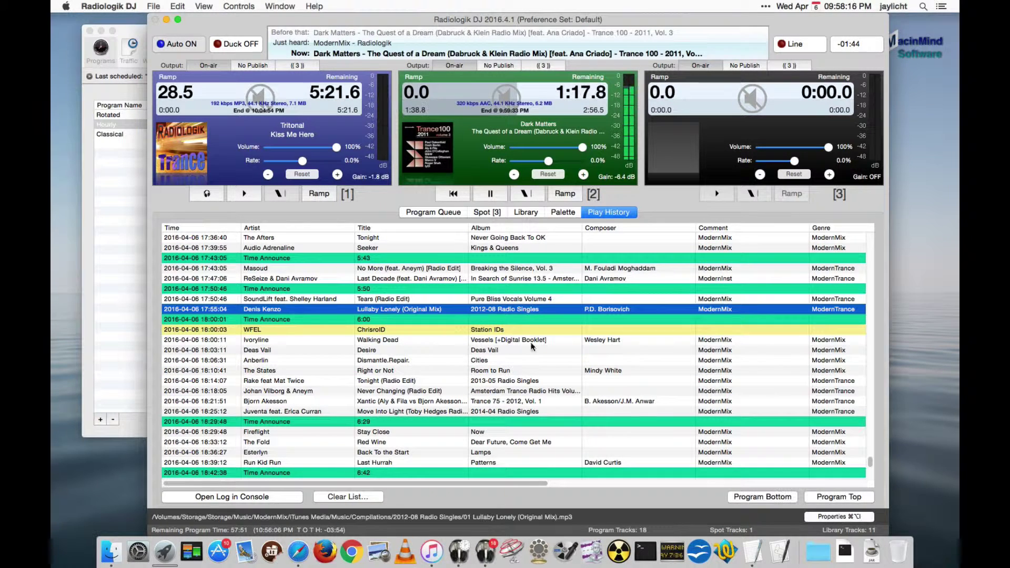
{"action": "left_click", "coordinate": [550, 411], "text": "shift"}
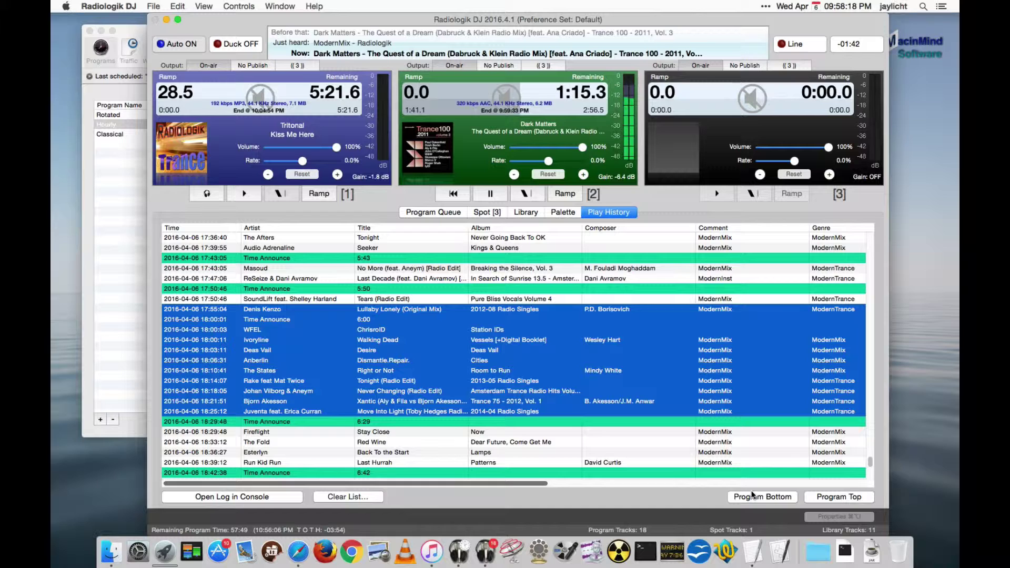
{"action": "left_click", "coordinate": [772, 498]}
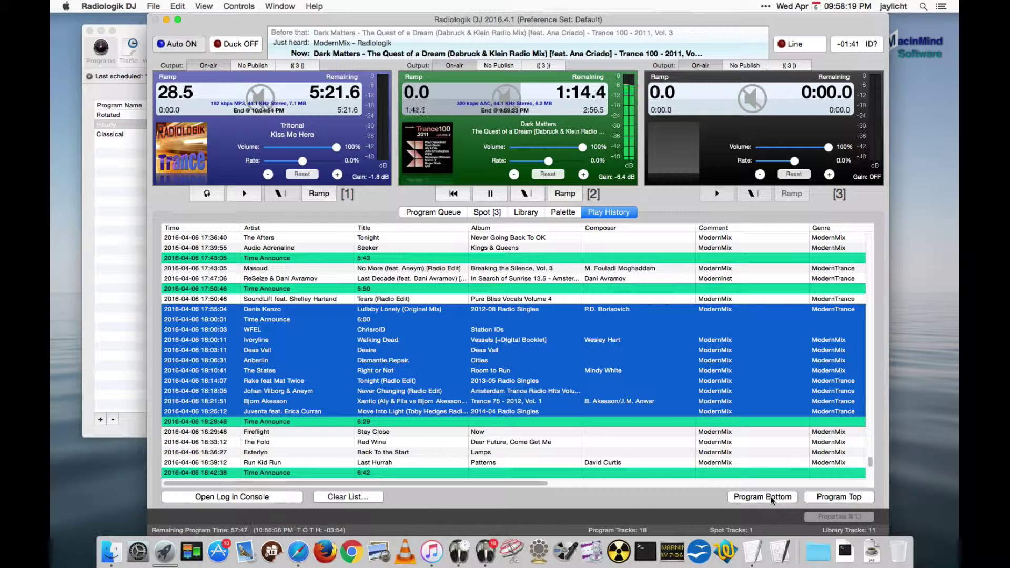
{"action": "left_click", "coordinate": [434, 212]}
{"action": "scroll", "coordinate": [503, 401], "scroll_direction": "down", "scroll_amount": 3}
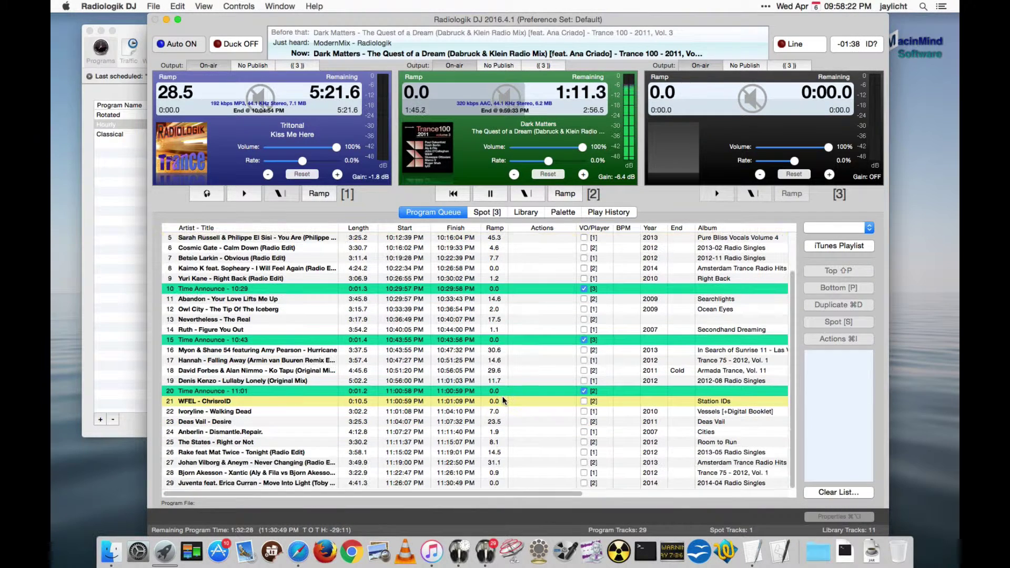
{"action": "scroll", "coordinate": [500, 402], "scroll_direction": "up", "scroll_amount": 3}
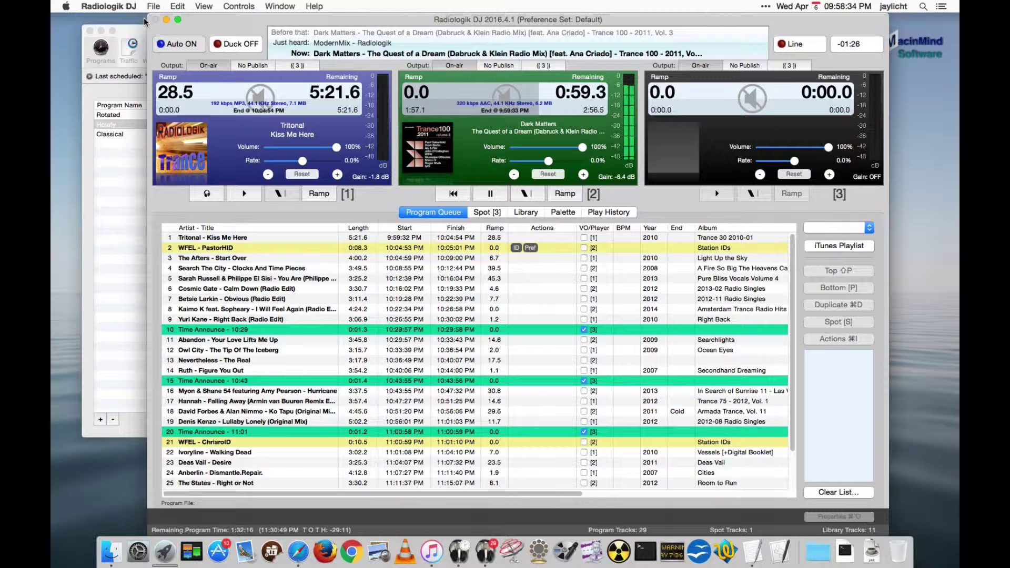
Step: Select Program Queue rows 14 (Ruth - Figure You Out) through 29
{"action": "left_click", "coordinate": [156, 6]}
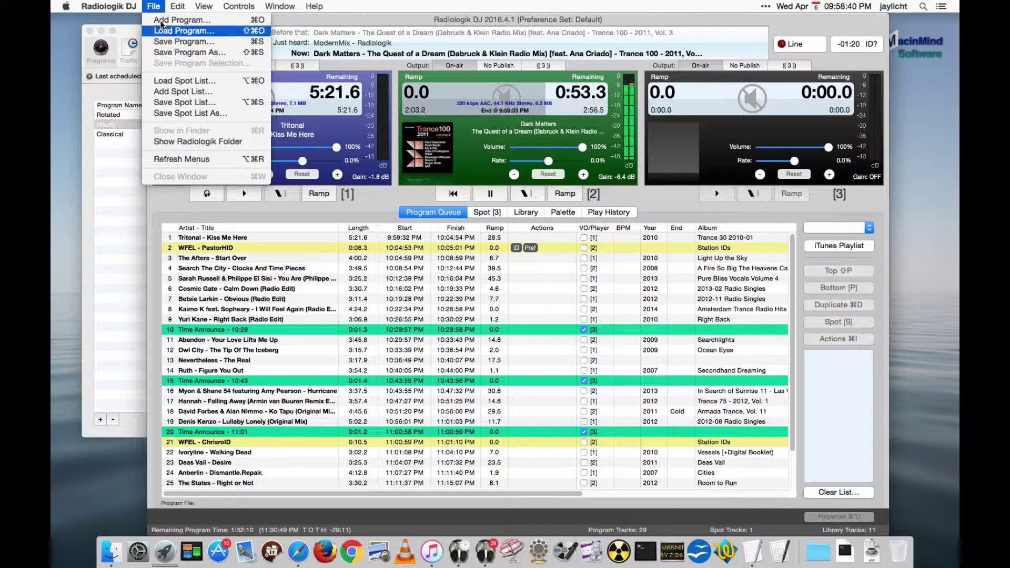
{"action": "left_click", "coordinate": [154, 5]}
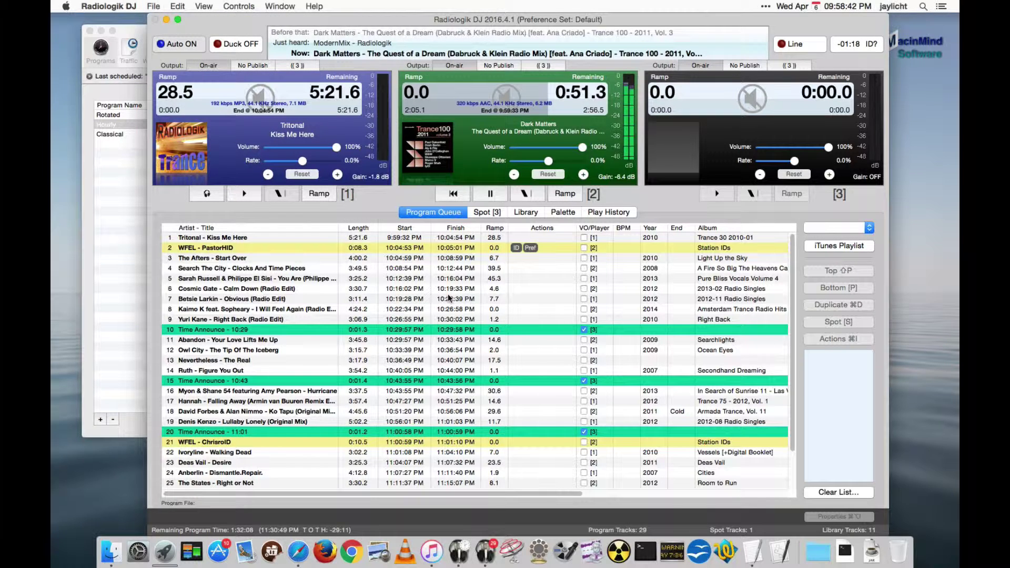
{"action": "scroll", "coordinate": [450, 302], "scroll_direction": "down", "scroll_amount": 4}
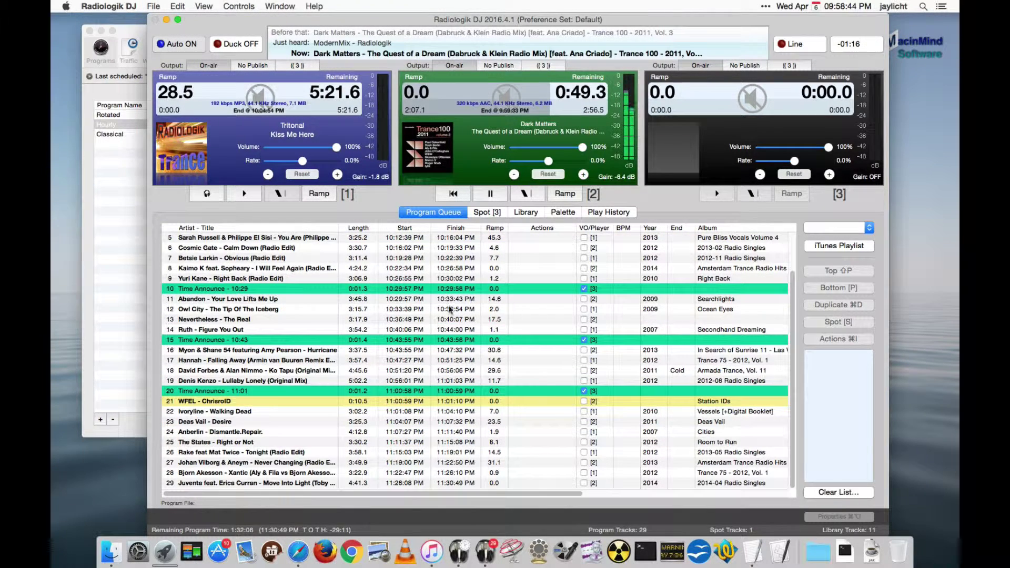
{"action": "left_click", "coordinate": [472, 329]}
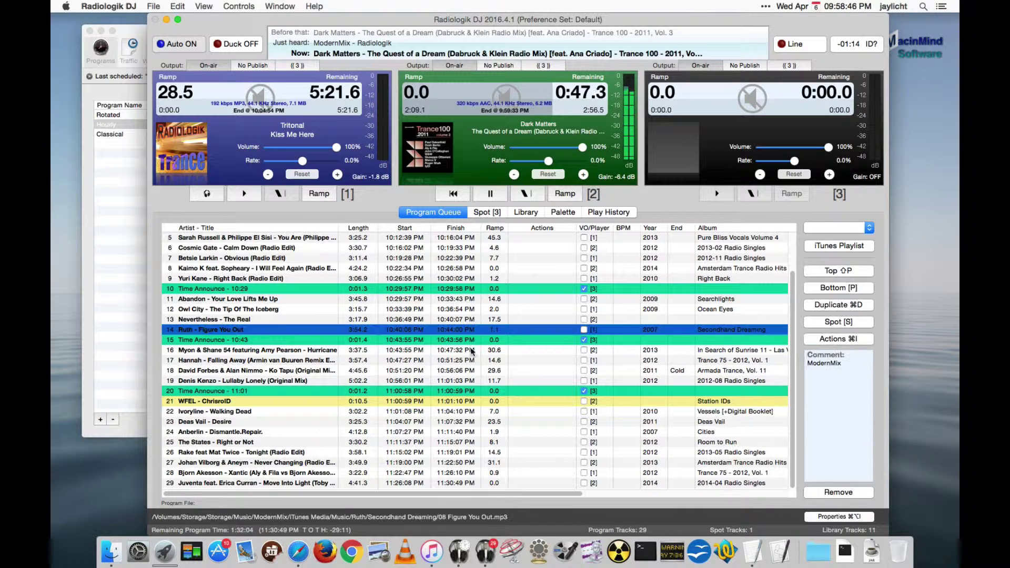
{"action": "left_click", "coordinate": [475, 482], "text": "shift"}
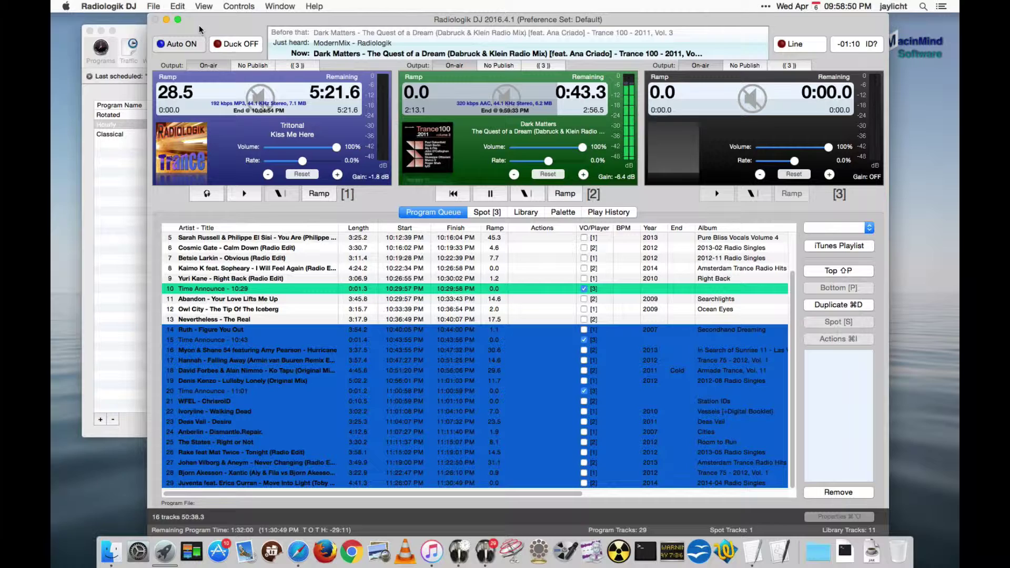
{"action": "left_click", "coordinate": [156, 6]}
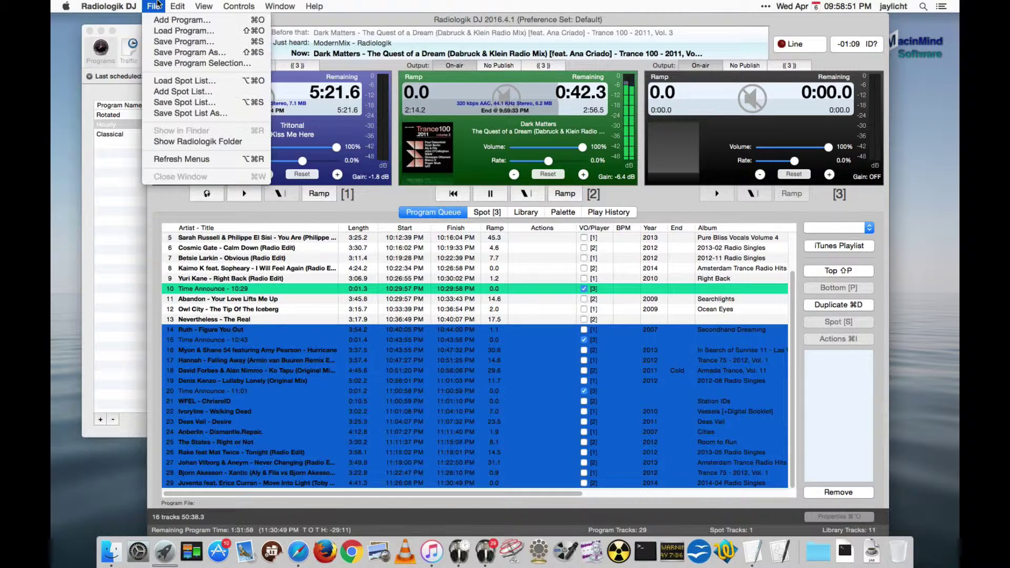
Step: Use Save Program Selection to save the tracks as a Portable Program Bundle named 'program'
{"action": "left_click", "coordinate": [204, 64]}
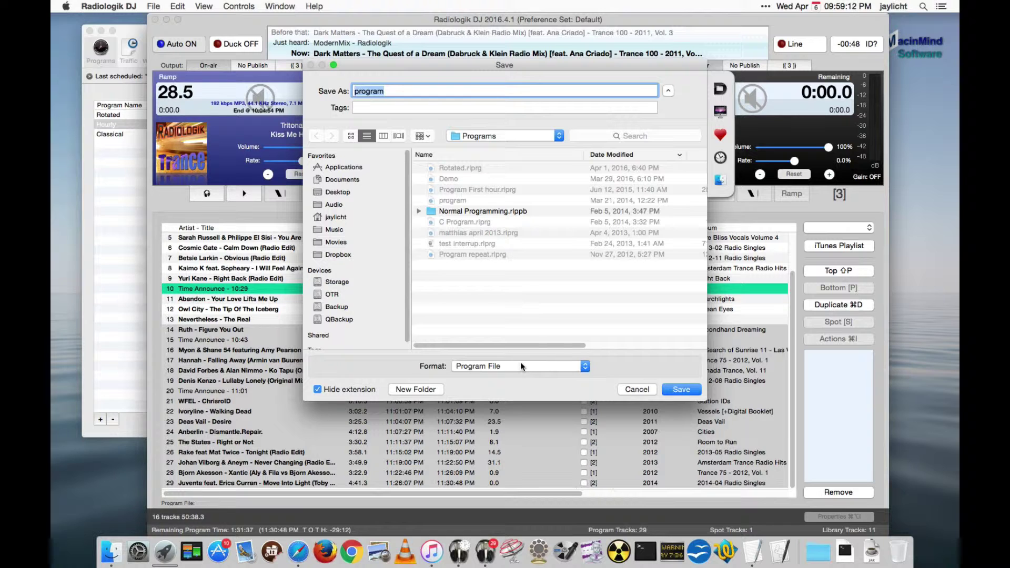
{"action": "left_click", "coordinate": [521, 367]}
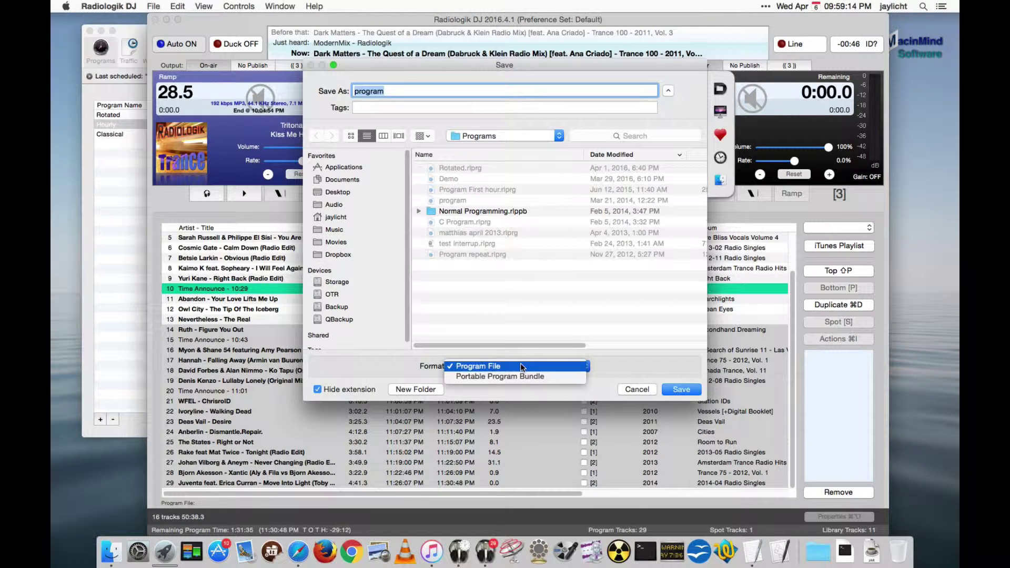
{"action": "left_click", "coordinate": [523, 376]}
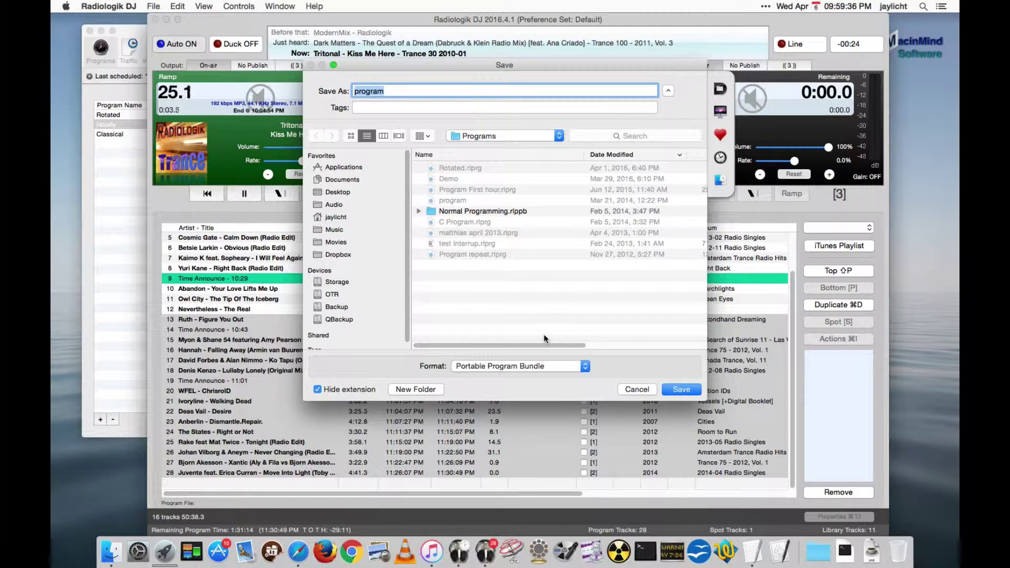
{"action": "left_click", "coordinate": [637, 390]}
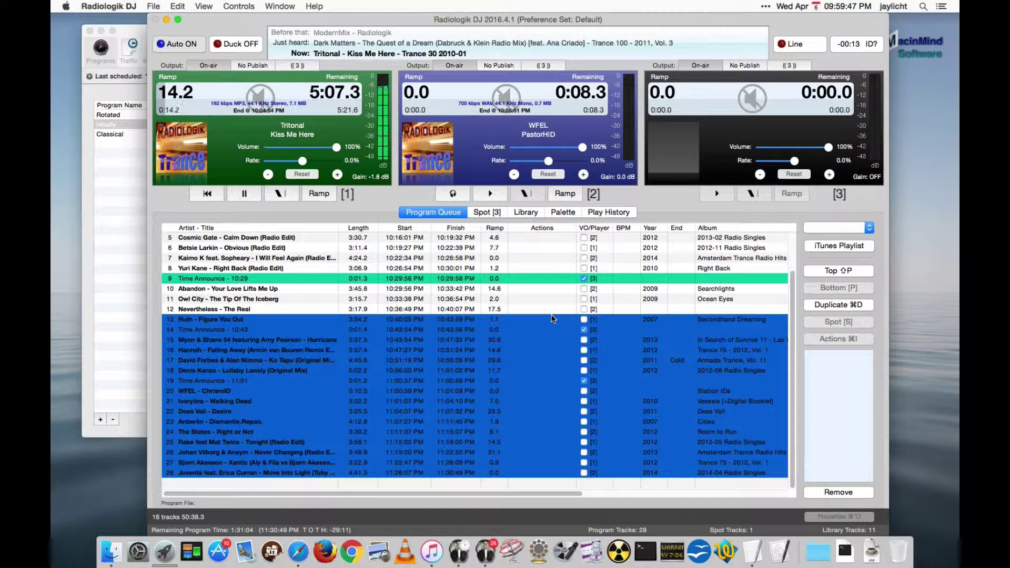
{"action": "left_click", "coordinate": [515, 309]}
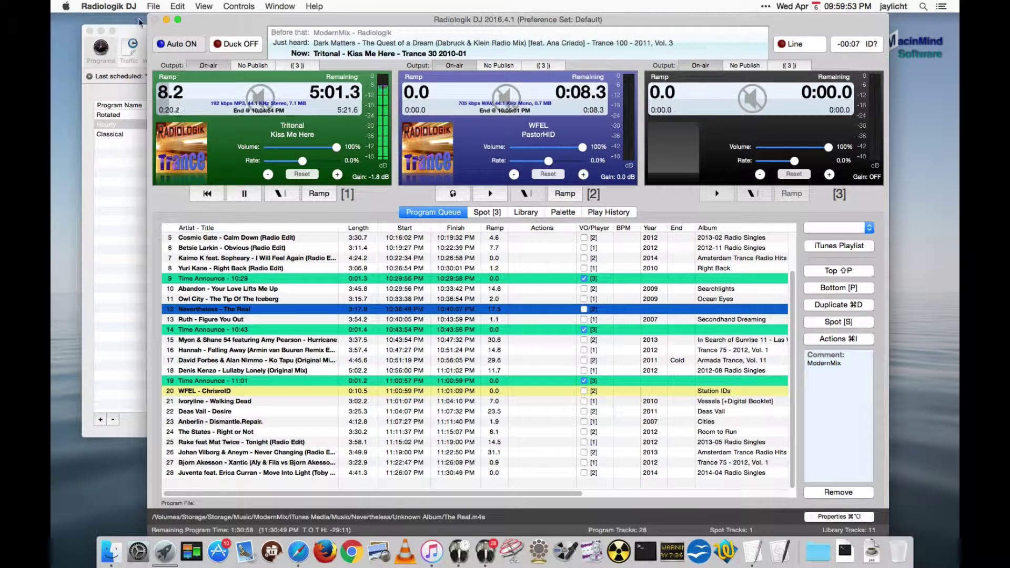
{"action": "left_click", "coordinate": [109, 5]}
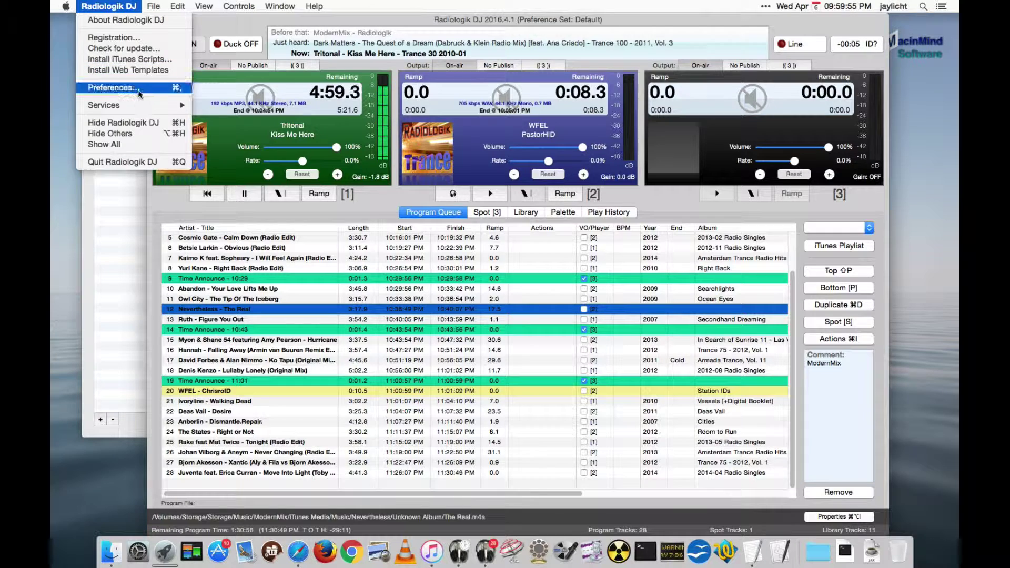
{"action": "left_click", "coordinate": [119, 87]}
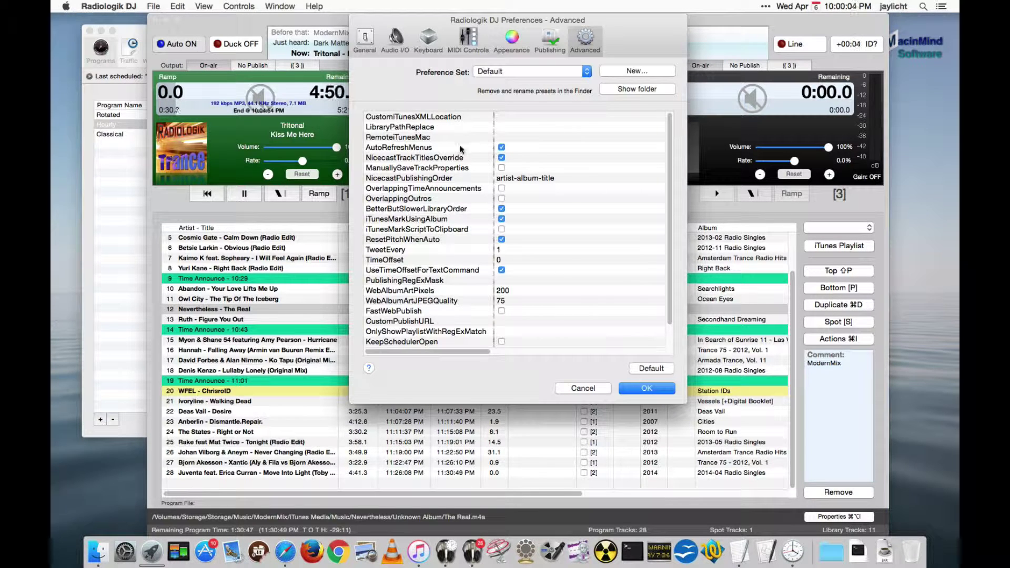
{"action": "left_click", "coordinate": [646, 388]}
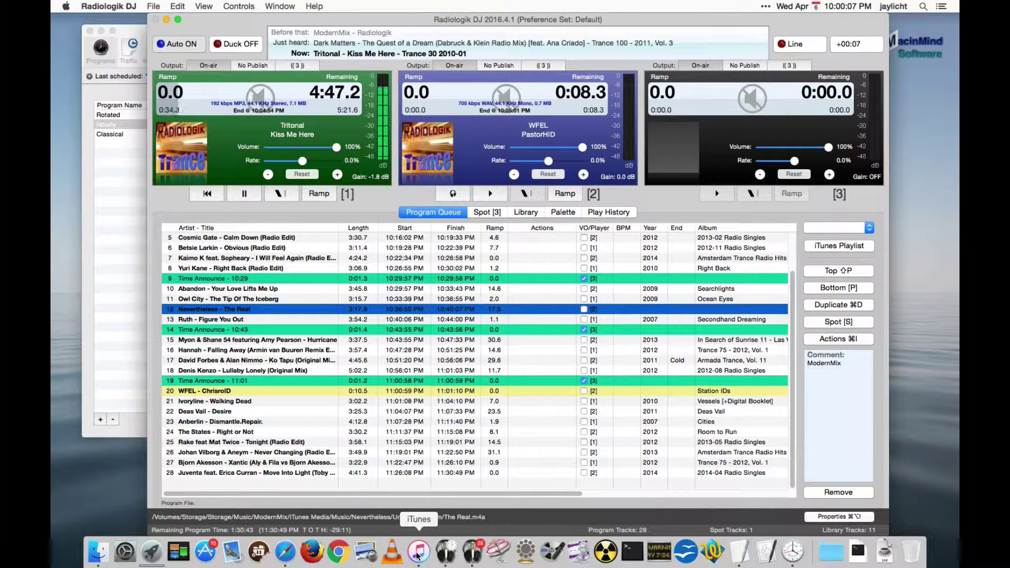
{"action": "left_click", "coordinate": [419, 553]}
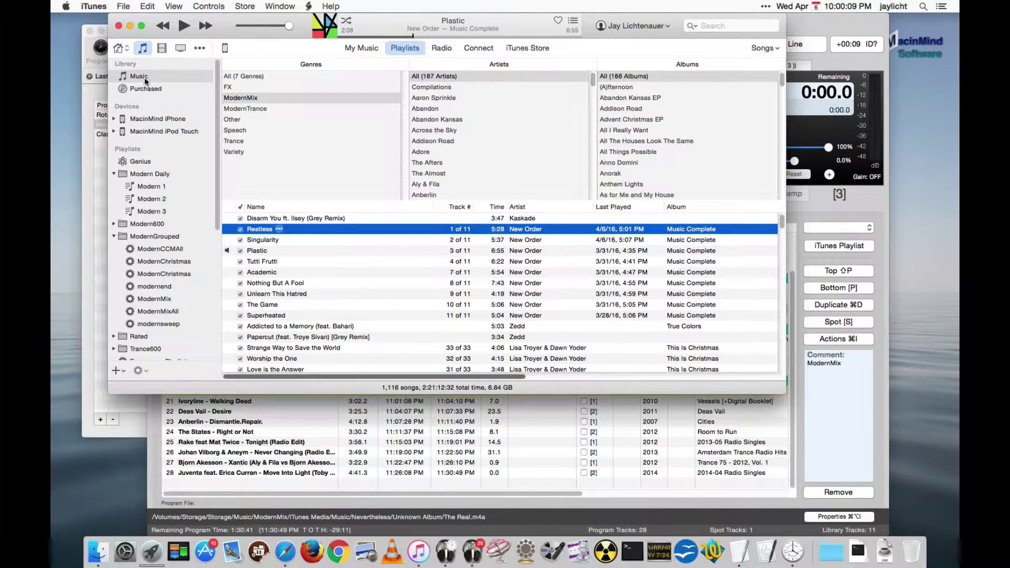
{"action": "left_click", "coordinate": [829, 39]}
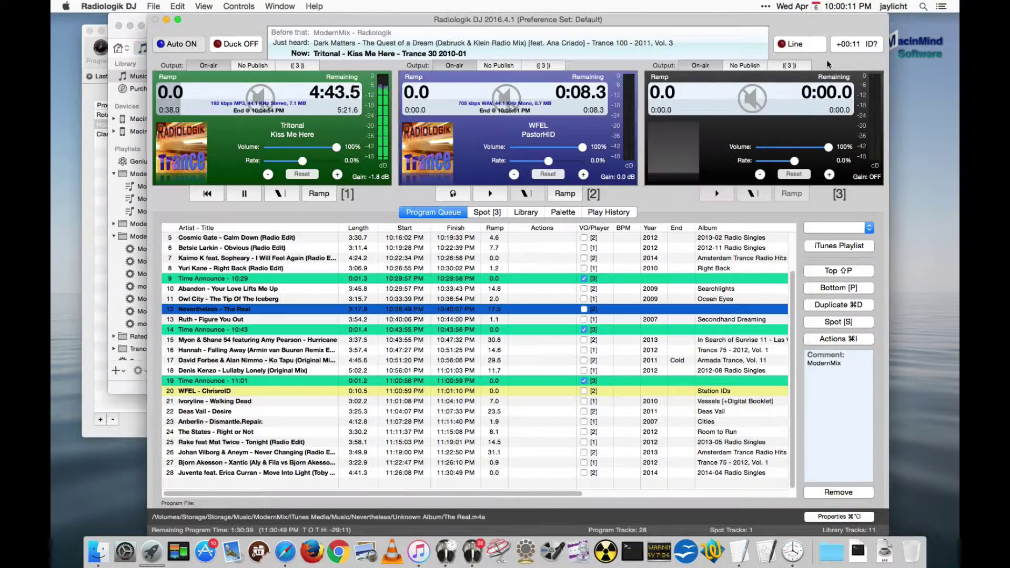
{"action": "left_click", "coordinate": [838, 228]}
{"action": "mouse_move", "coordinate": [847, 526]}
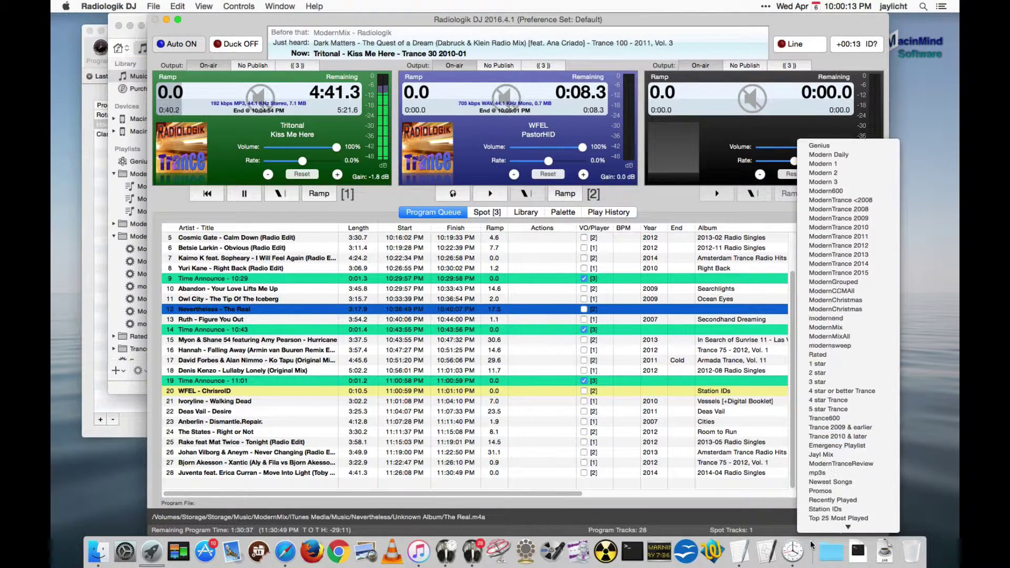
{"action": "left_click", "coordinate": [789, 514]}
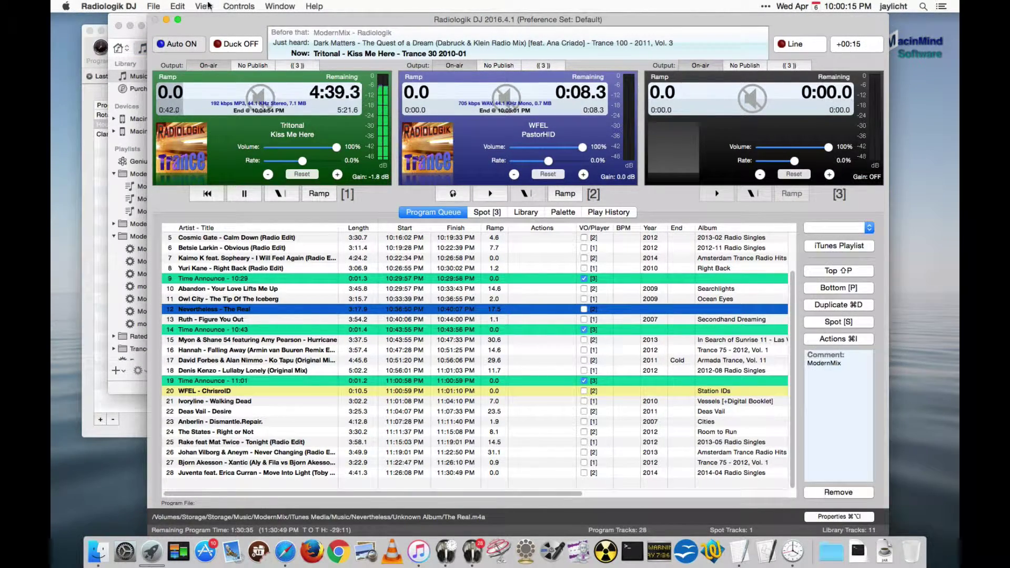
{"action": "left_click", "coordinate": [152, 6]}
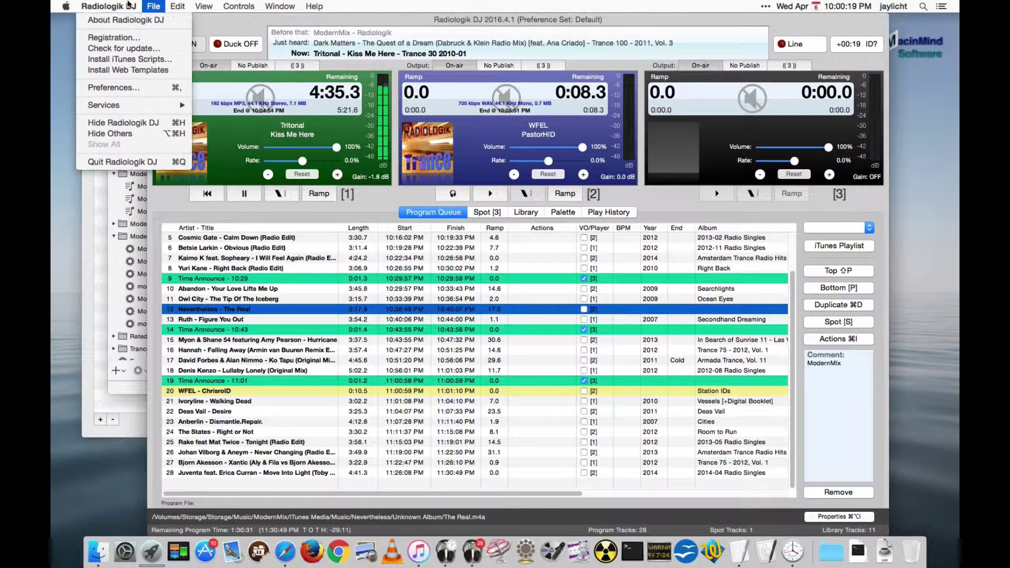
{"action": "left_click", "coordinate": [129, 6]}
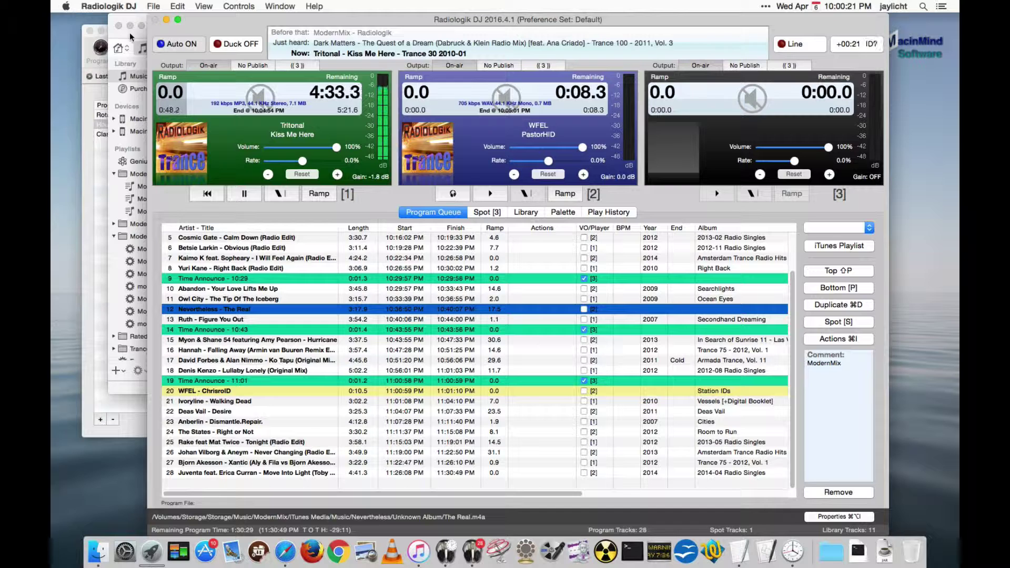
Step: Bring Radiologik Scheduler forward and review the DJ voices folder list, keeping Jen selected
{"action": "left_click", "coordinate": [446, 551]}
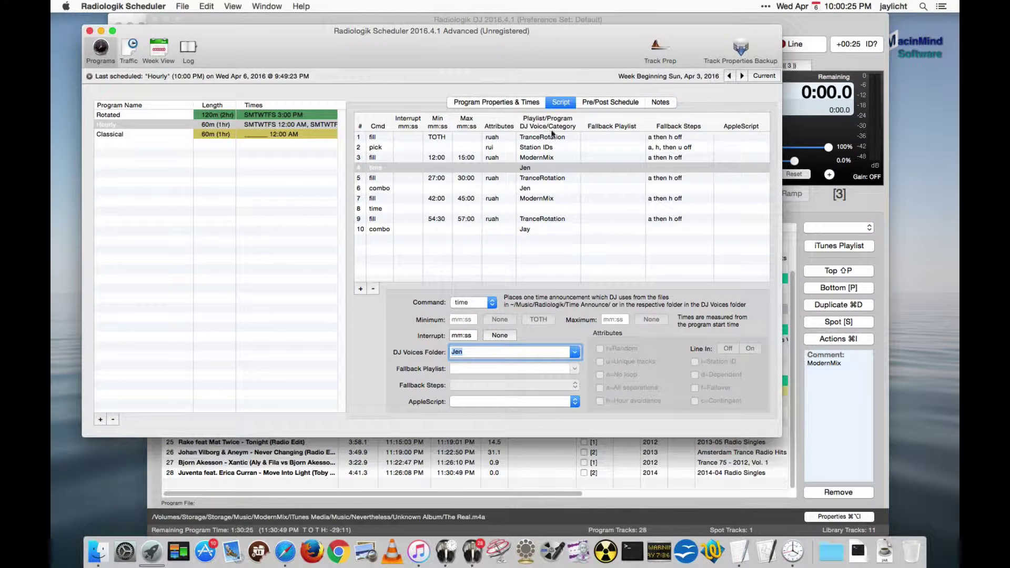
{"action": "left_click", "coordinate": [575, 352]}
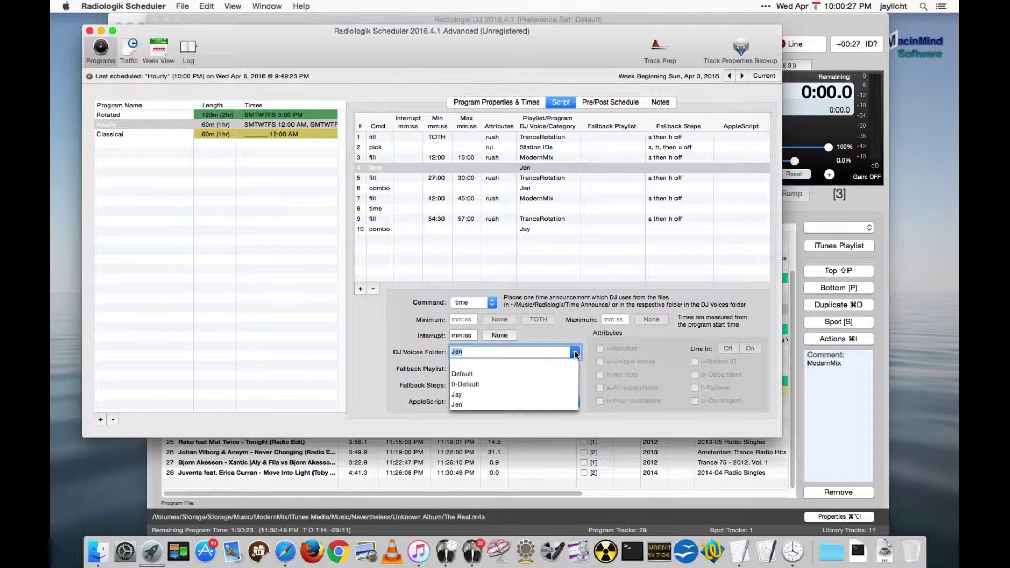
{"action": "left_click", "coordinate": [575, 352]}
{"action": "left_click", "coordinate": [575, 353]}
{"action": "left_click", "coordinate": [574, 353]}
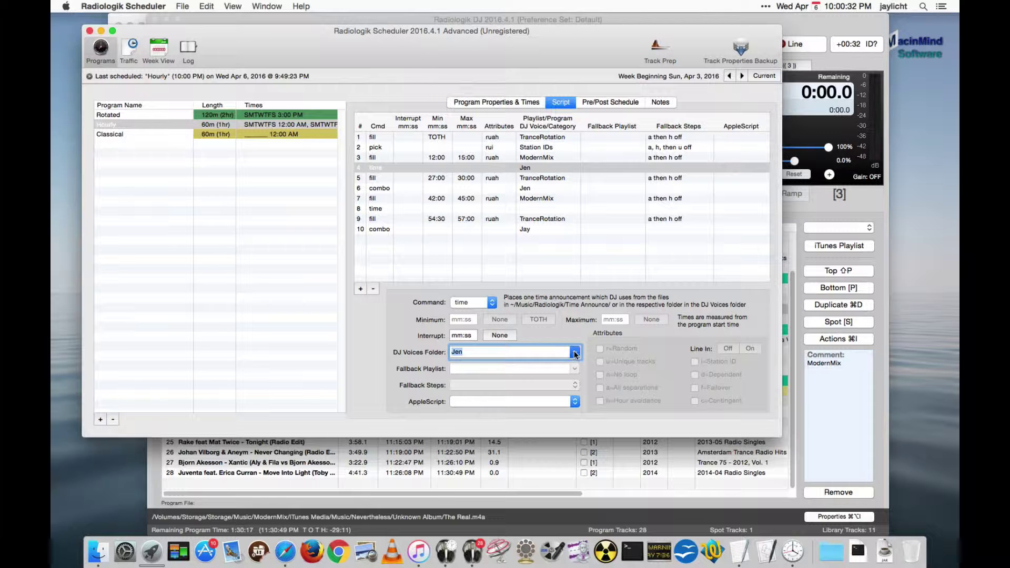
Step: Inspect script rows 6 and 7 and the AppleScript choices, then run File > Refresh Menus
{"action": "left_click", "coordinate": [536, 189]}
{"action": "left_click", "coordinate": [540, 200]}
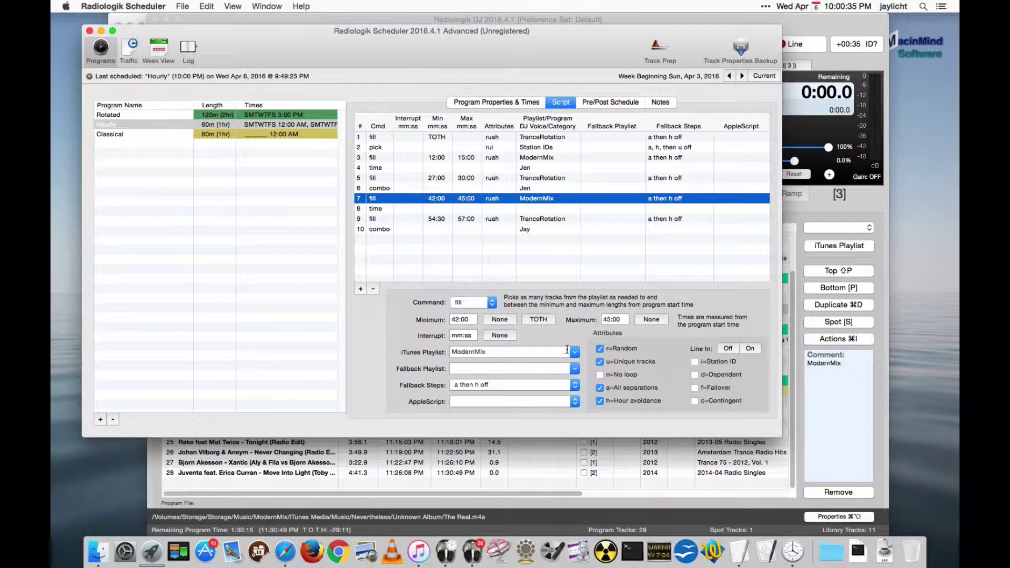
{"action": "left_click", "coordinate": [528, 400]}
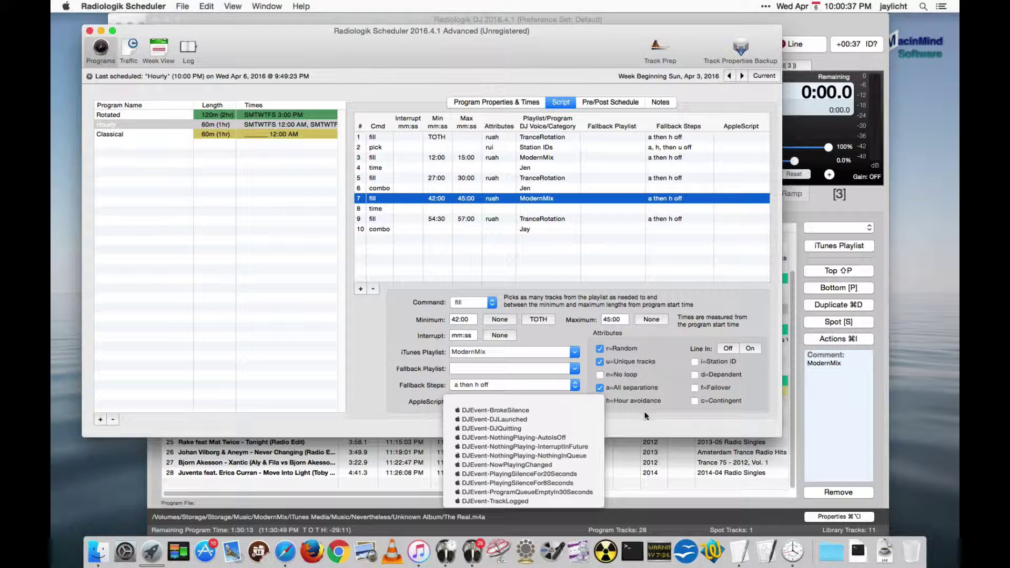
{"action": "left_click", "coordinate": [341, 86]}
{"action": "left_click", "coordinate": [187, 3]}
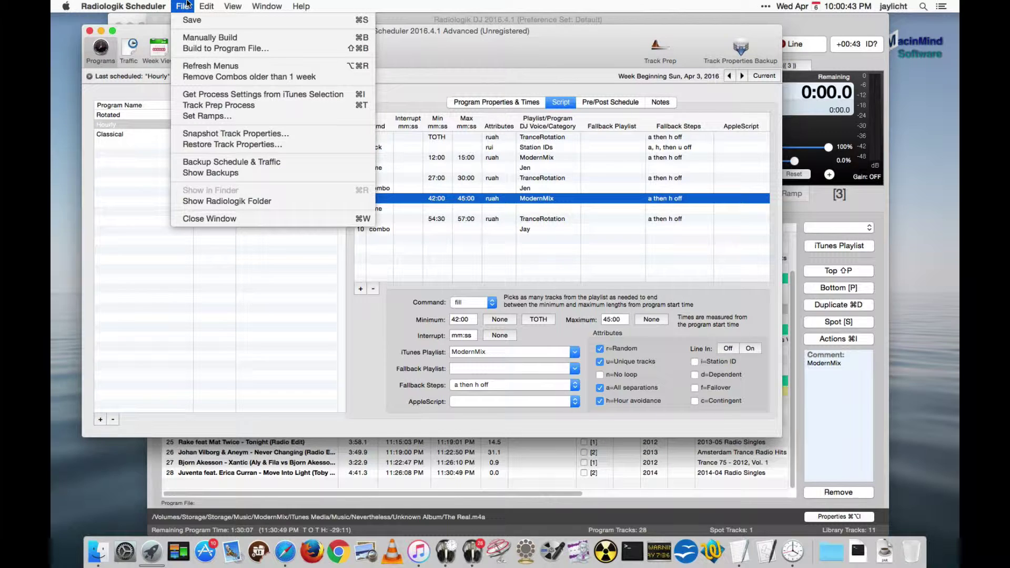
{"action": "left_click", "coordinate": [215, 64]}
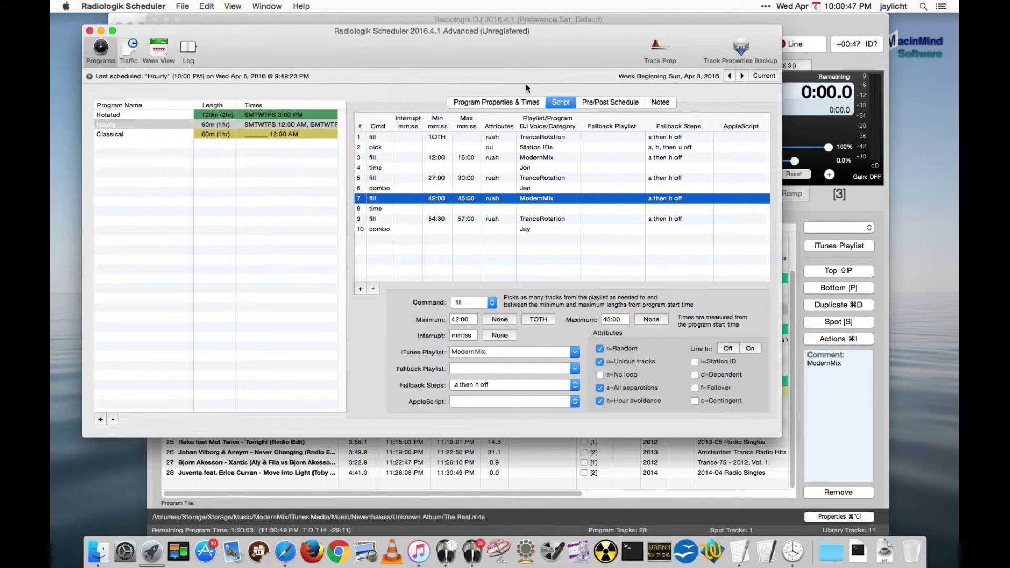